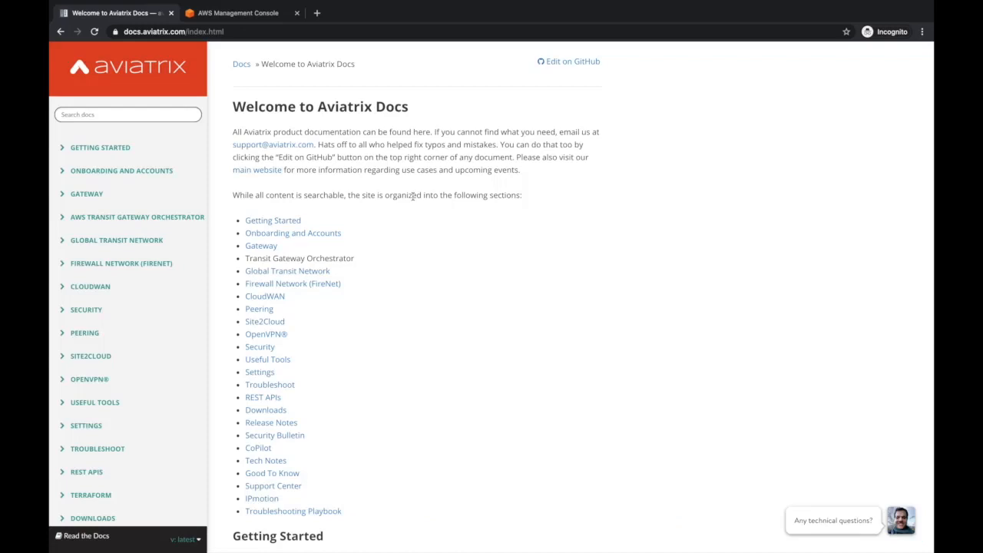
Open the PAYG Metered AMI Marketplace page in a new tab from the AWS Startup Guide's Step 1
click(72, 151)
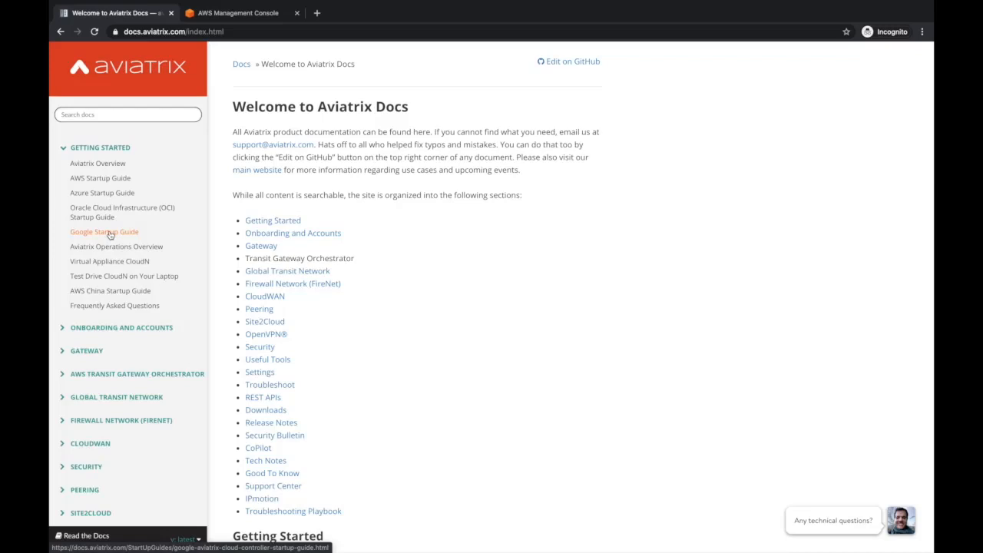
click(110, 183)
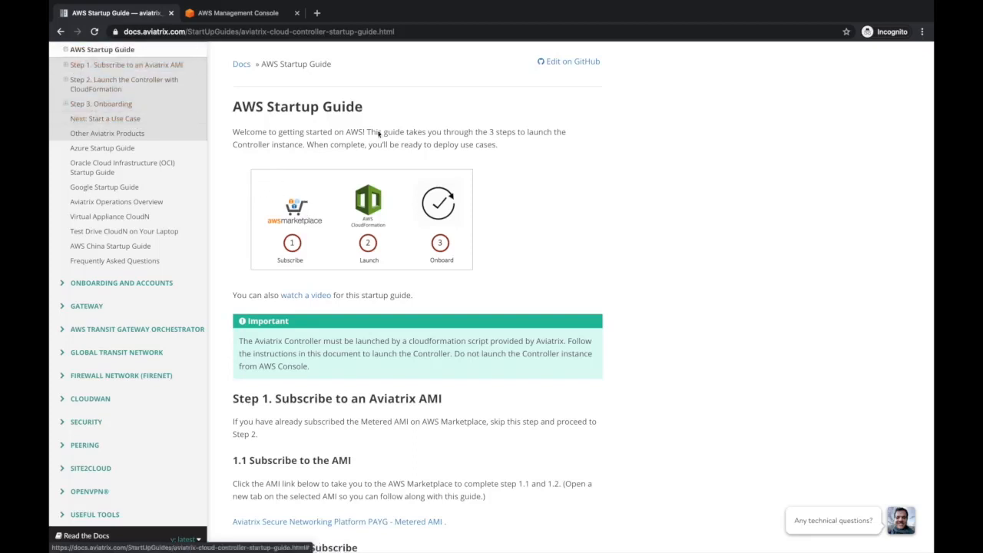
scroll(377, 234, down, 3)
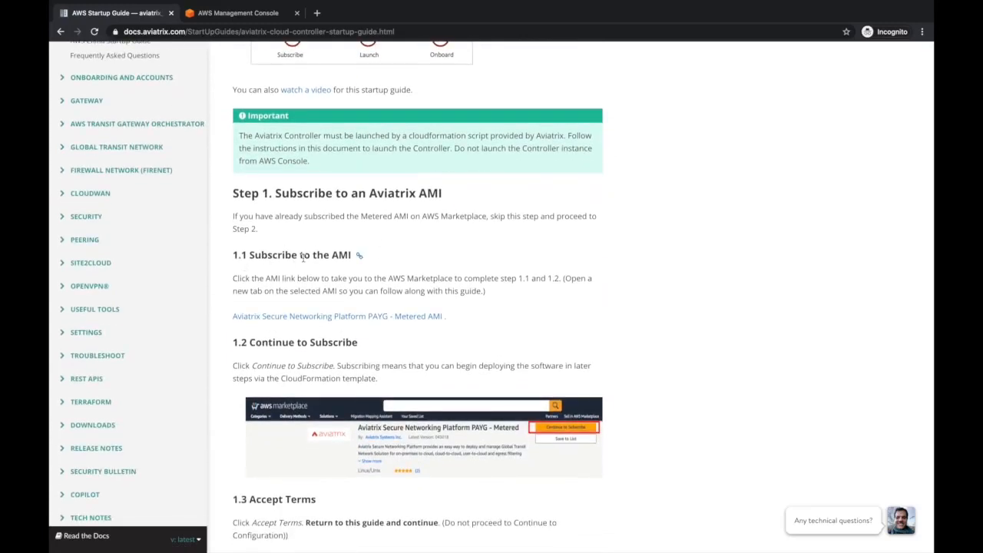
middle_click(327, 317)
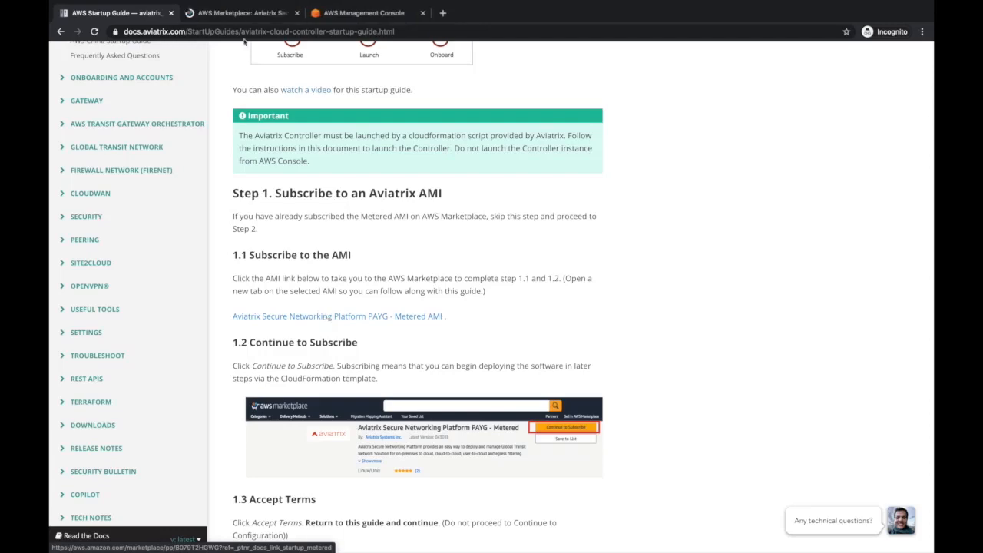
Subscribe to the Aviatrix Secure Networking Platform PAYG - Metered software, then close the Marketplace tab
click(230, 14)
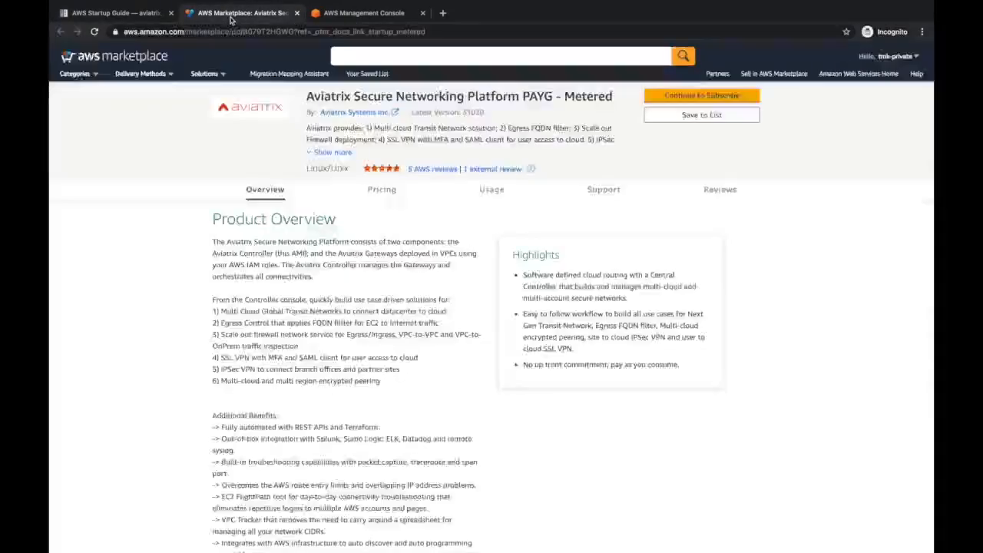
click(705, 98)
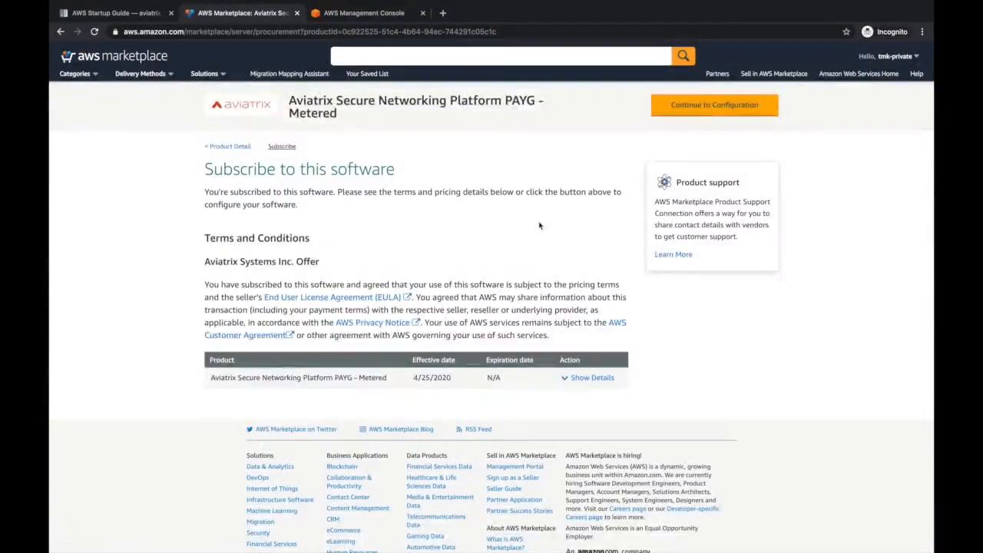
click(296, 13)
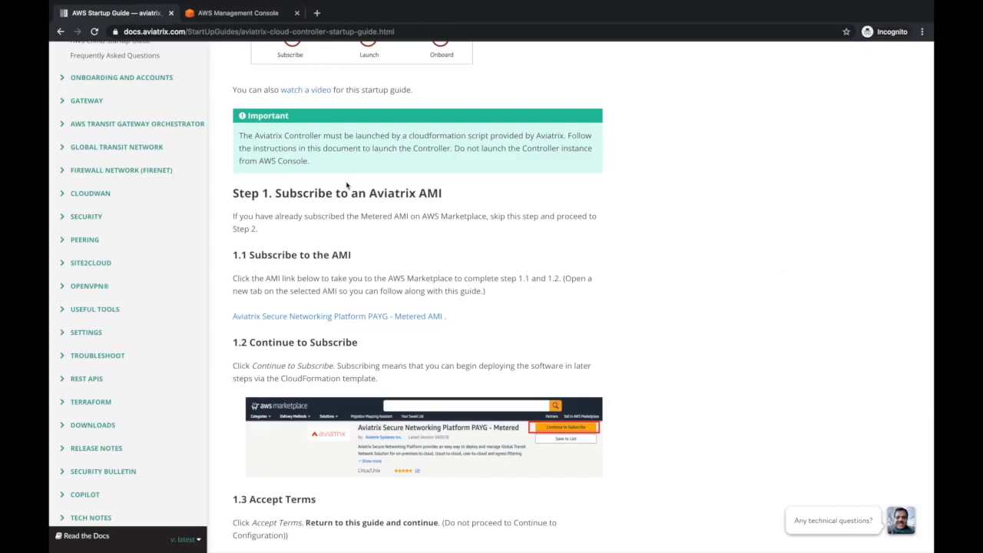
Open the 'CloudFormation for Secure Networking Platform PAYG - Metered' link from the guide's Step 2.1
scroll(346, 185, down, 5)
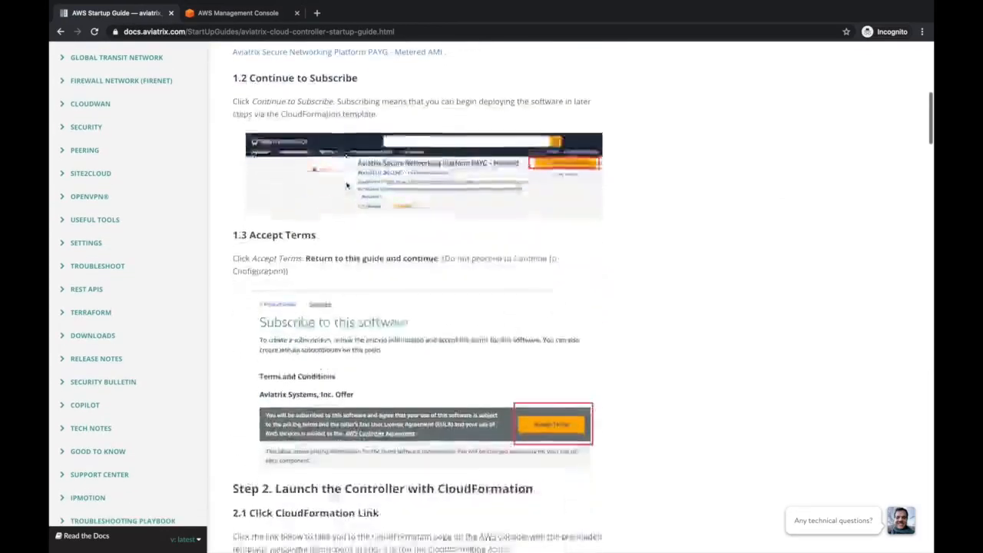
scroll(347, 185, down, 4)
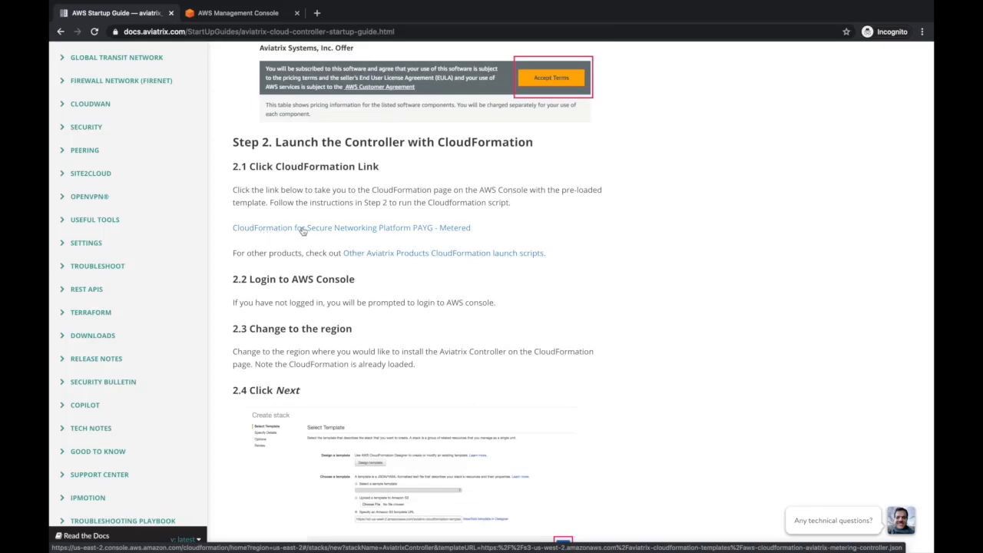
ctrl+click(304, 228)
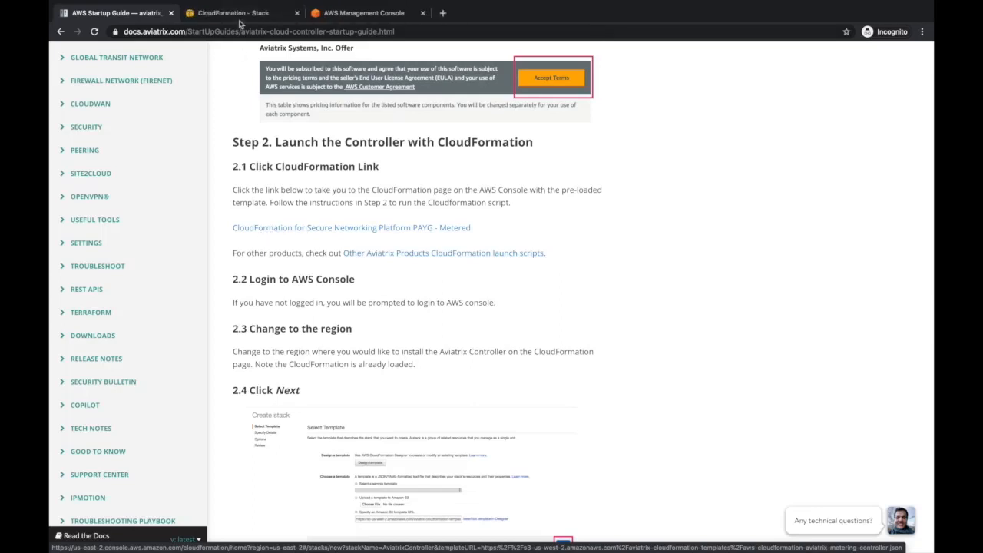
Confirm the Ohio region for the preloaded Aviatrix template and proceed to stack details
click(239, 23)
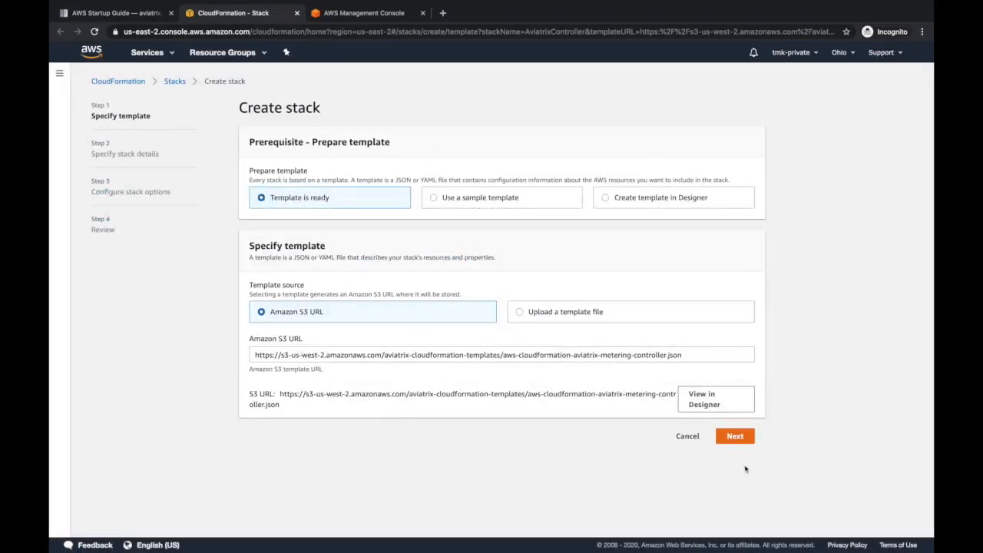
click(839, 52)
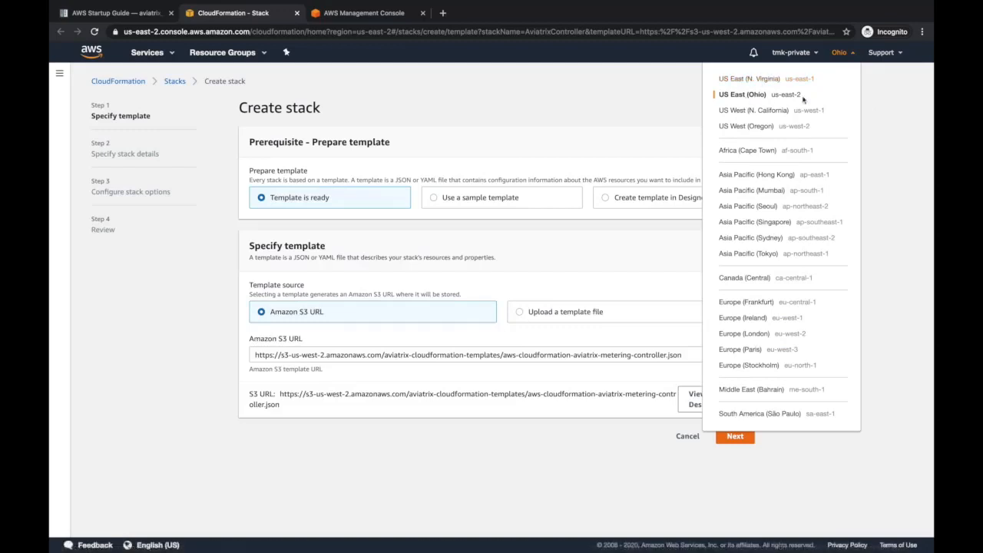
click(891, 127)
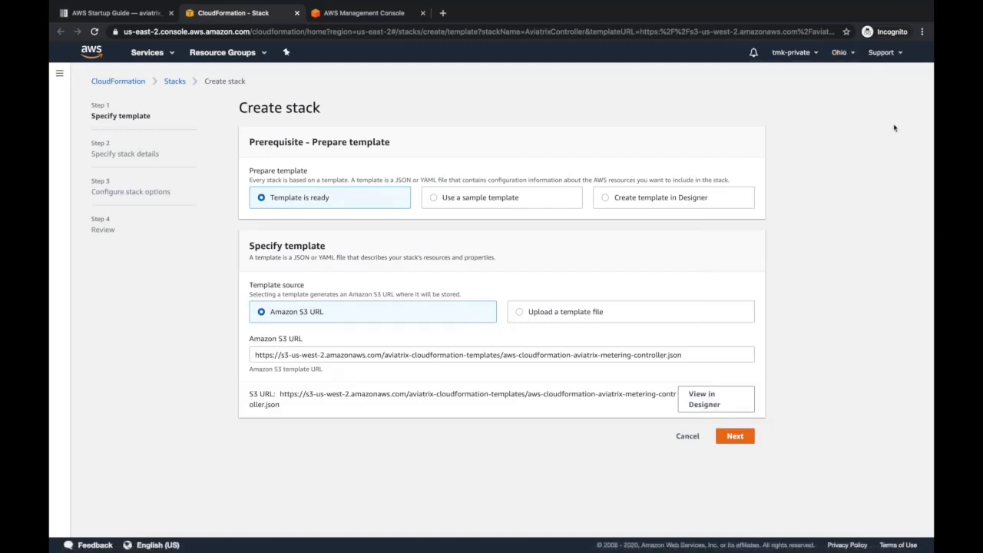
click(734, 437)
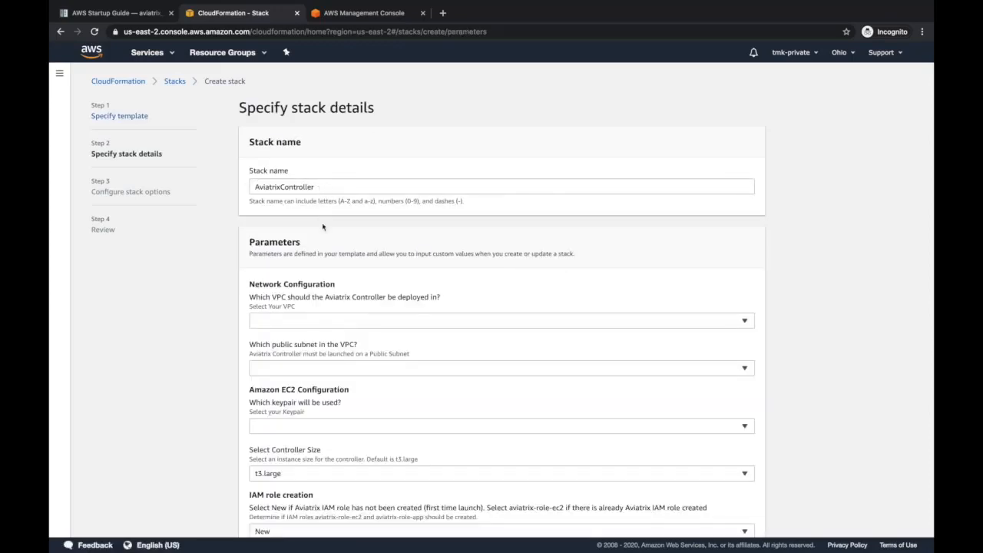
Set VPC vpc-ccd000a7, subnet-8ff9cff5, keypair 'controller' and t3.large controller size
scroll(215, 282, down, 1)
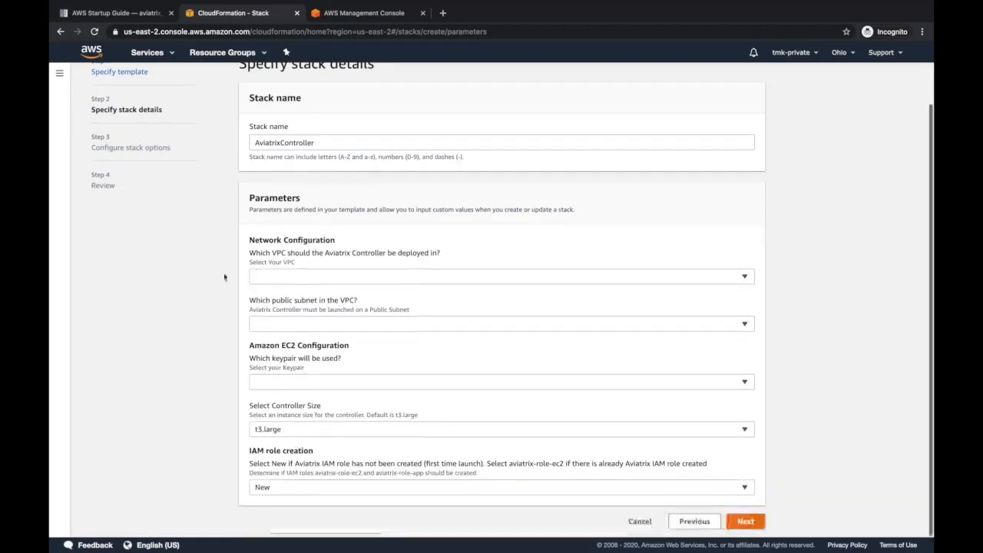
click(319, 278)
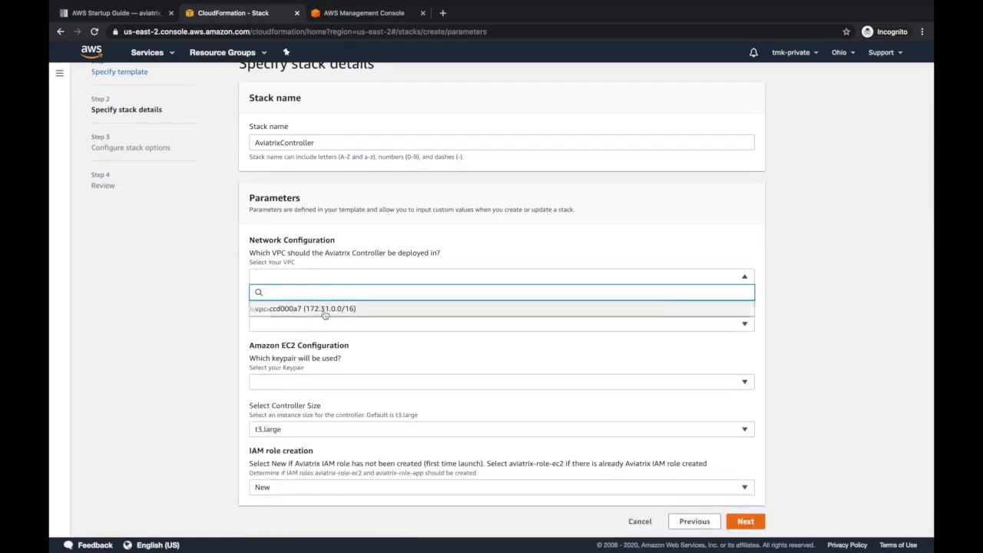
click(323, 309)
click(333, 326)
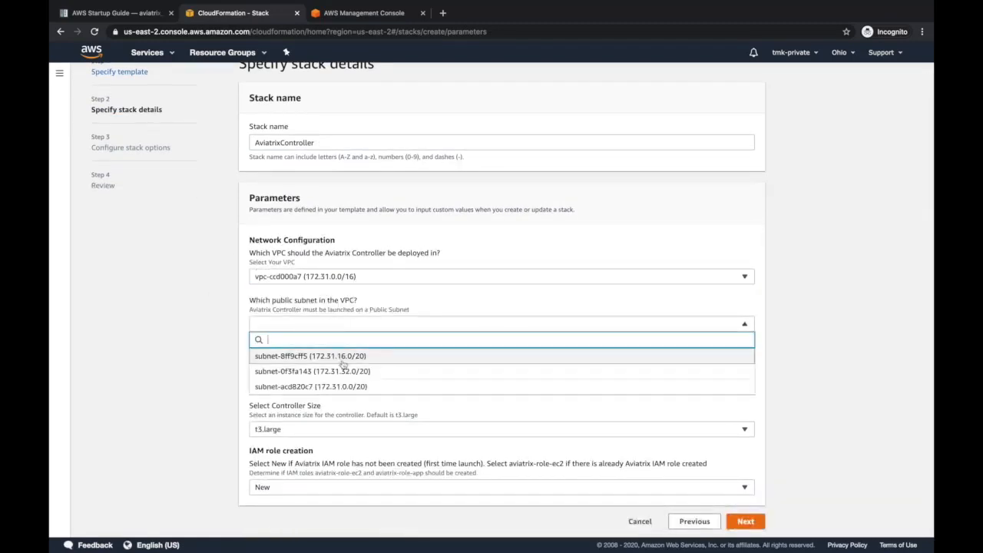
click(344, 359)
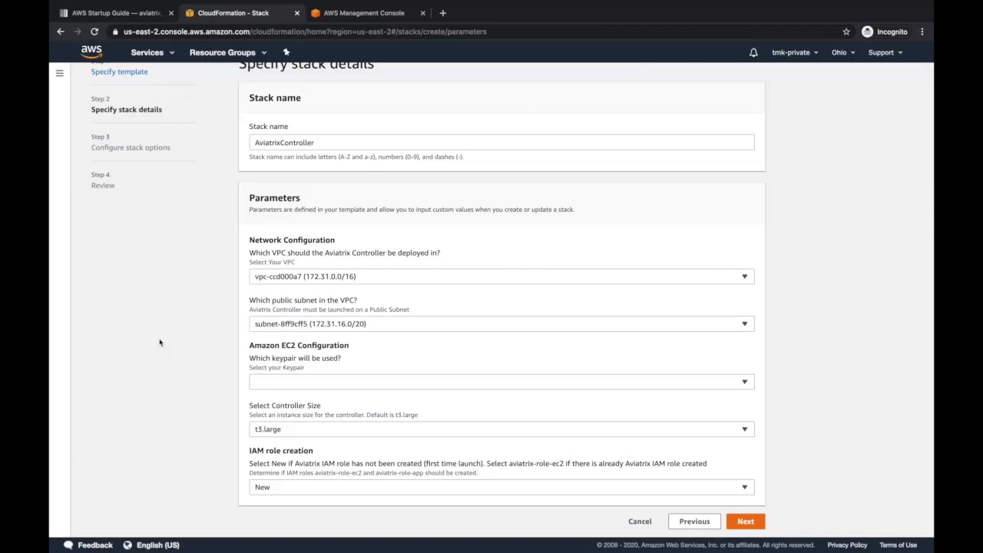
click(310, 384)
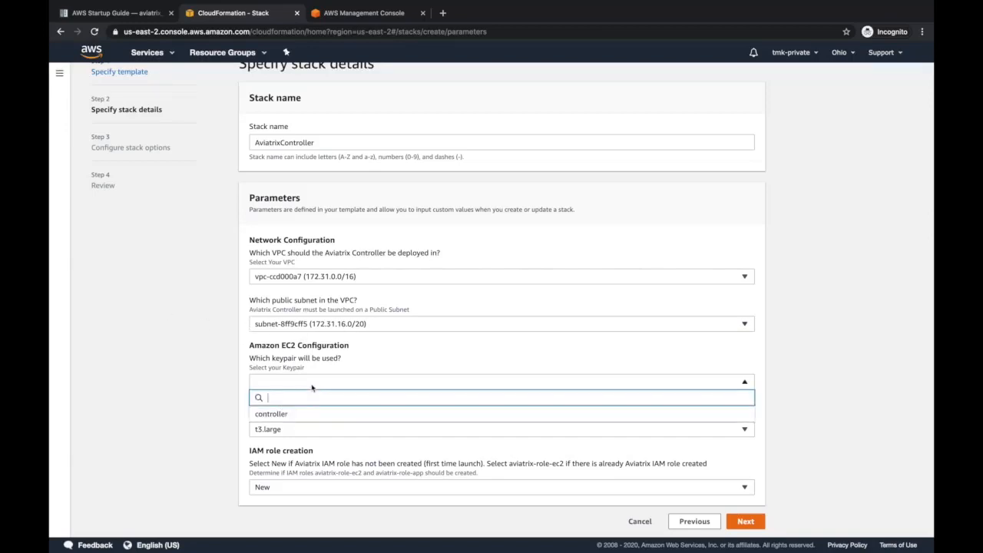
click(286, 416)
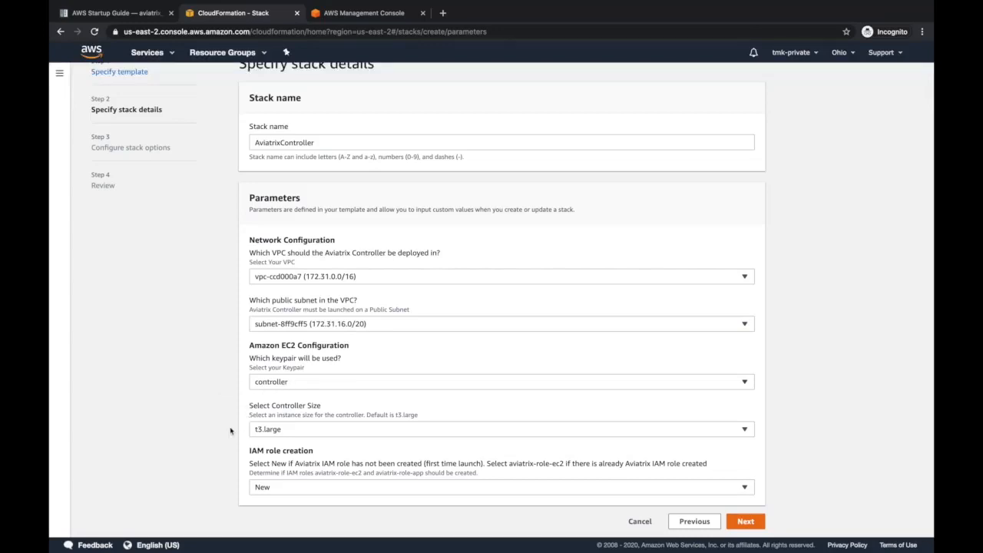
click(284, 429)
click(287, 431)
Accept the stack details and default stack options to reach the review page
click(751, 523)
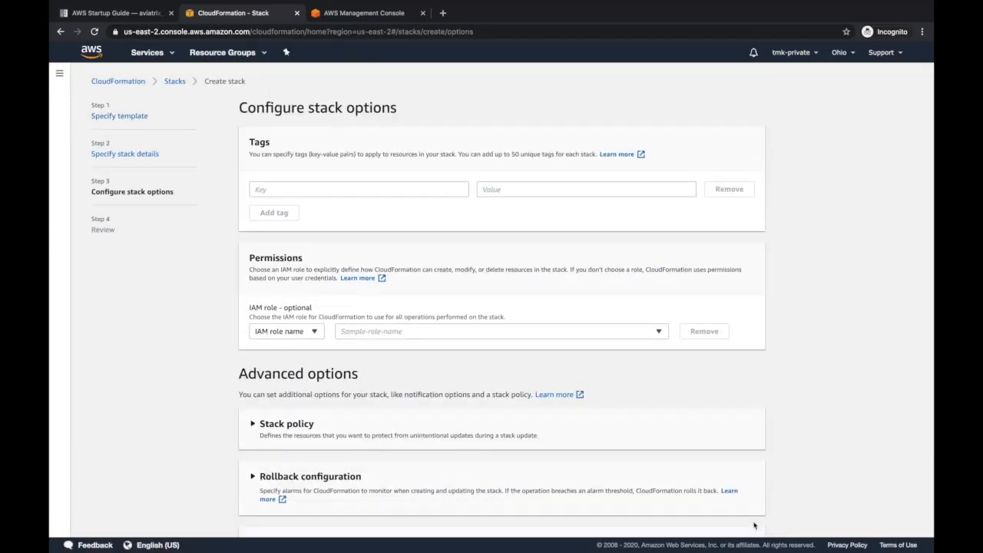
scroll(352, 348, down, 3)
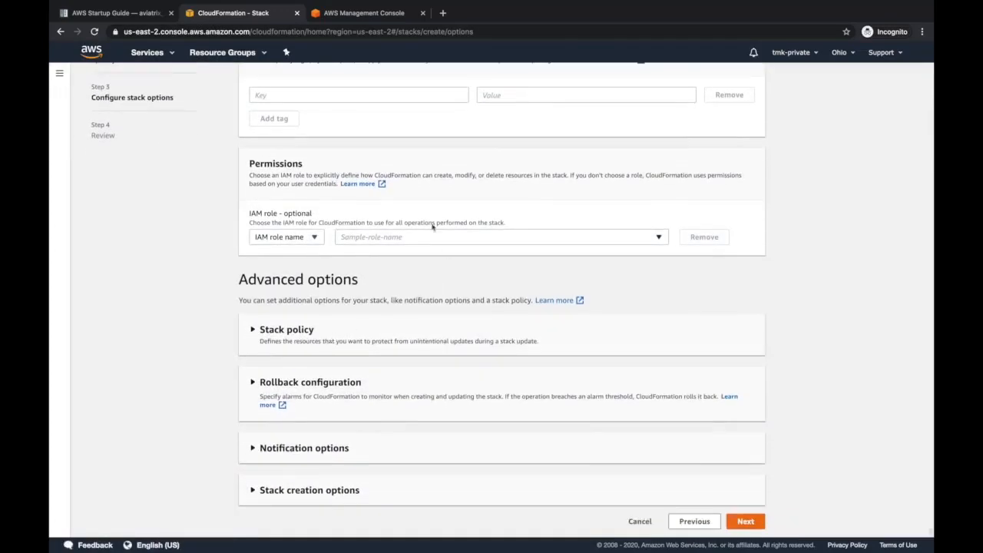
click(747, 523)
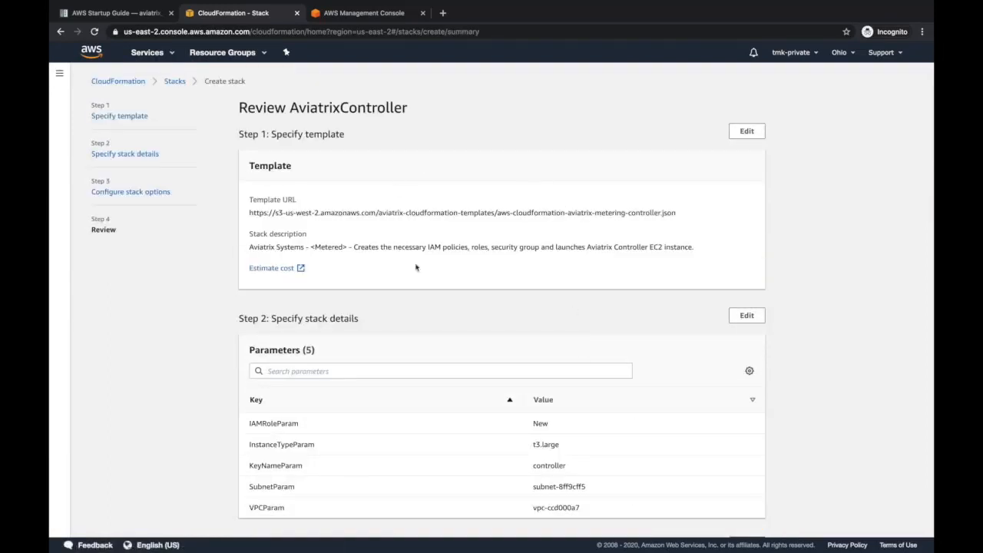
Acknowledge IAM resource creation and create the AviatrixController stack
scroll(421, 373, down, 5)
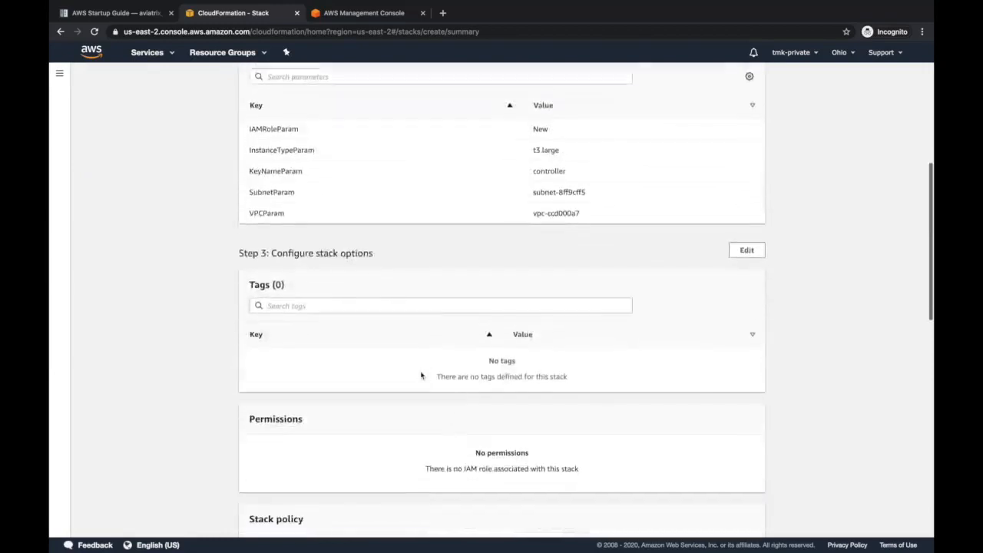
scroll(420, 374, down, 8)
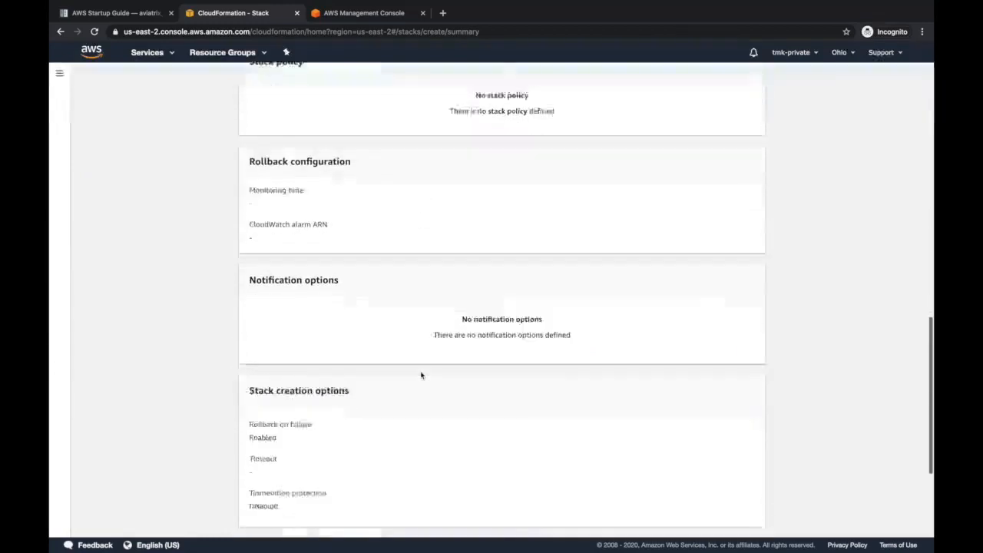
scroll(421, 375, down, 3)
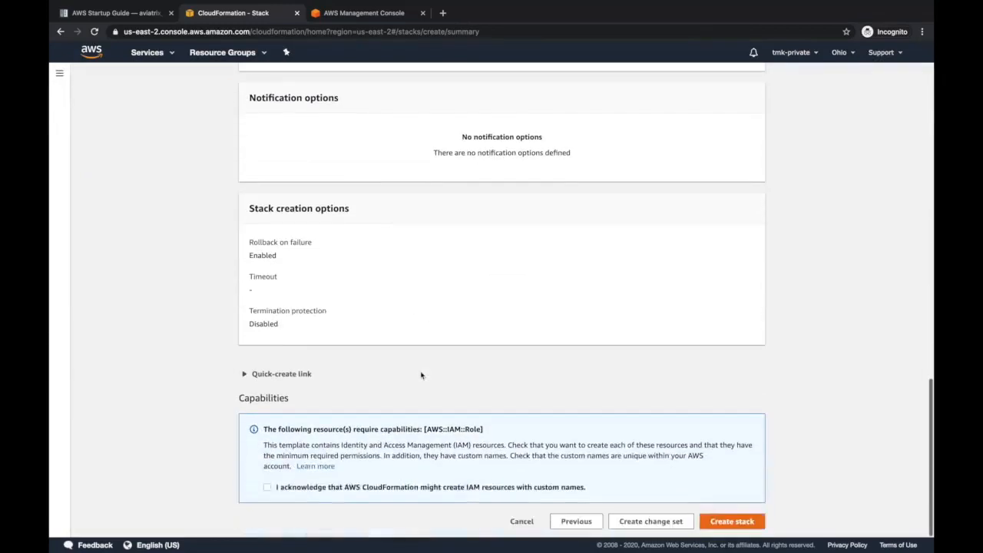
click(266, 488)
click(728, 523)
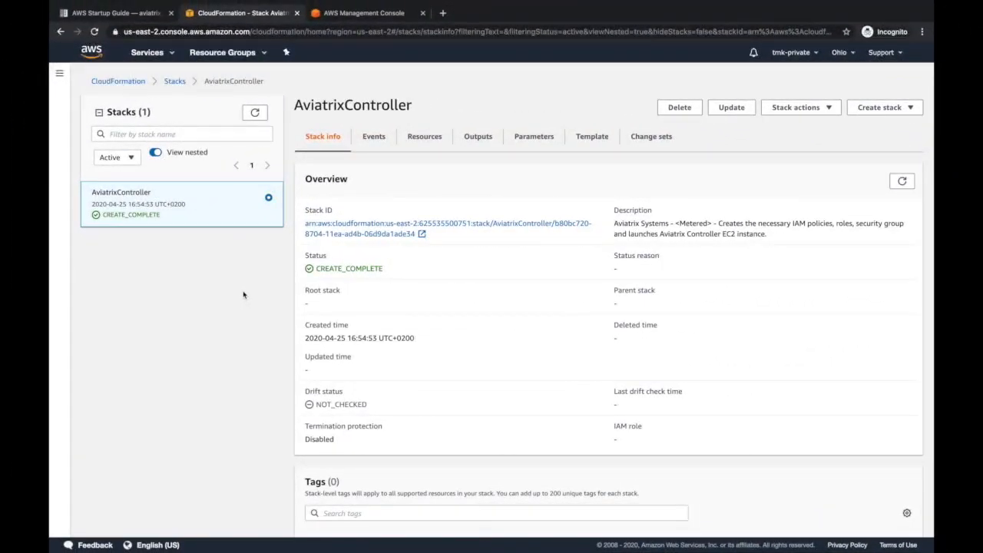
Go to the list of running EC2 instances in the AWS Management Console
click(130, 13)
scroll(381, 154, up, 3)
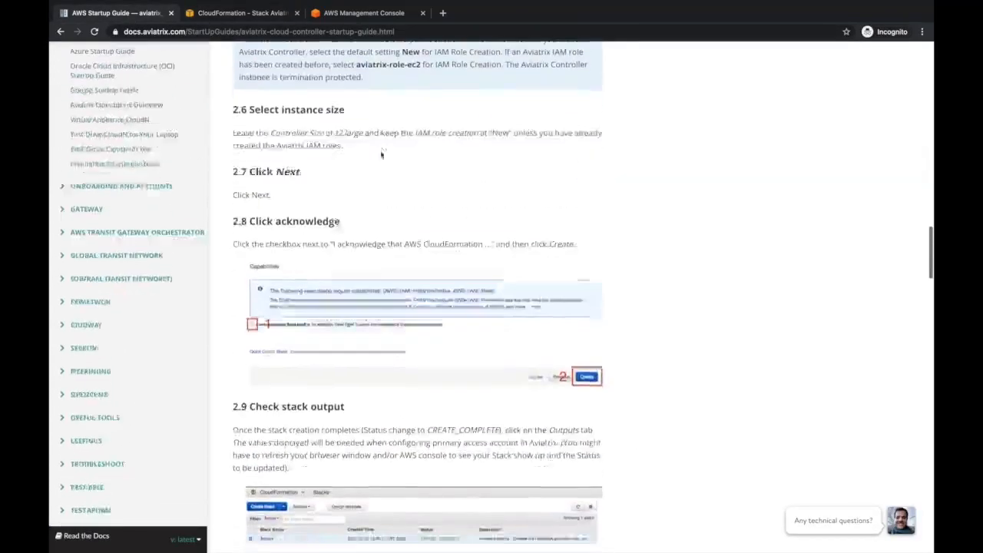
scroll(381, 154, down, 5)
click(234, 14)
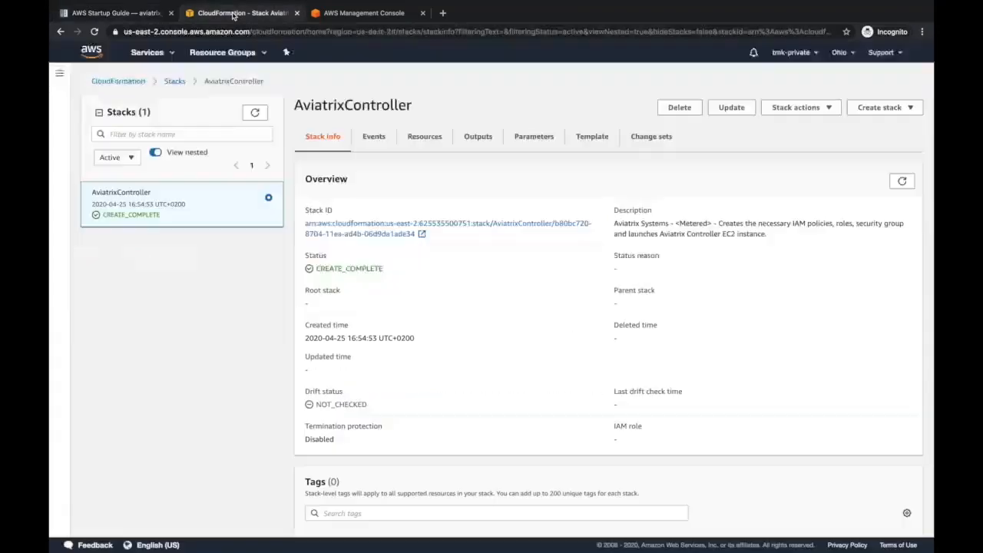
click(365, 15)
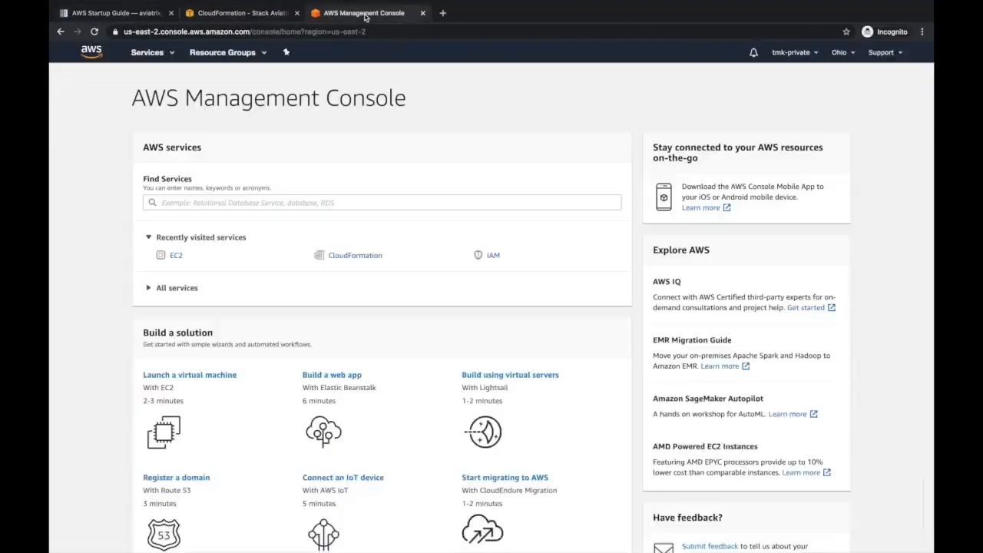
click(178, 257)
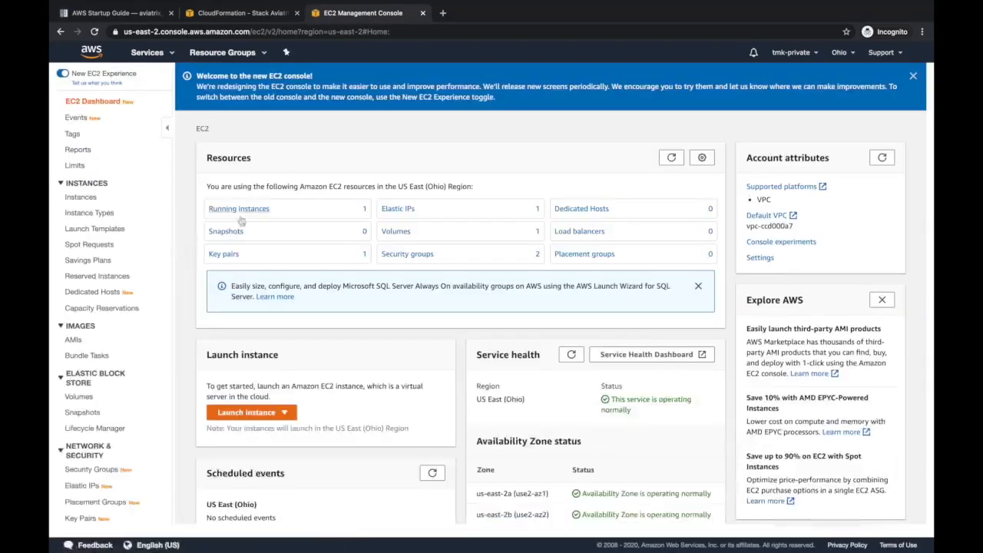
click(242, 214)
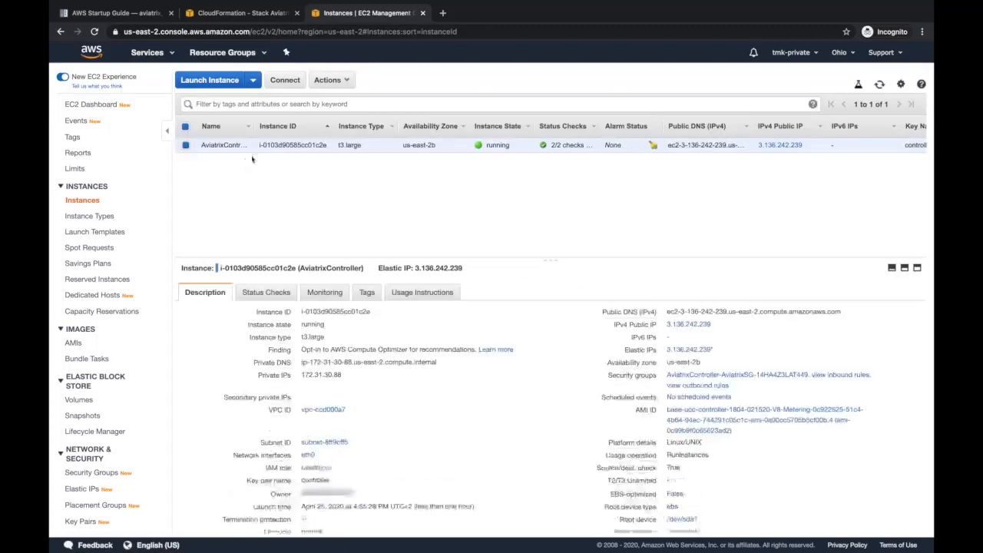
Open the controller at public IP 3.136.242.239 past the warning, and copy the private IP
click(719, 326)
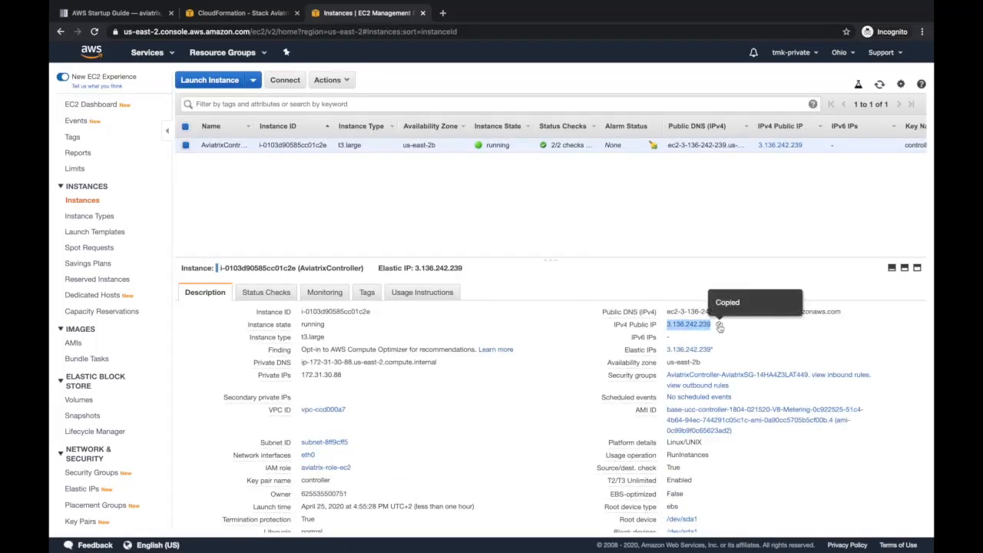
click(442, 13)
click(379, 357)
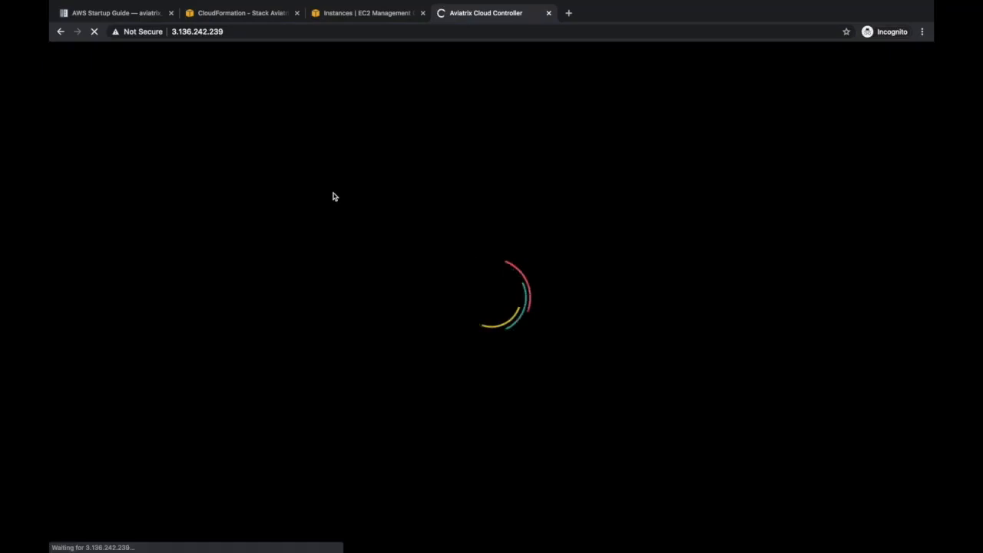
click(355, 15)
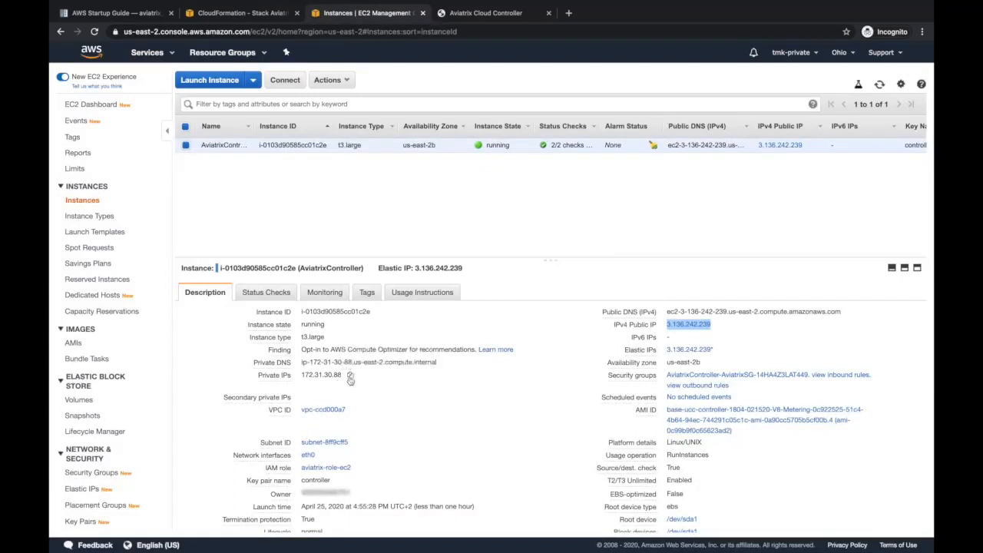
click(350, 376)
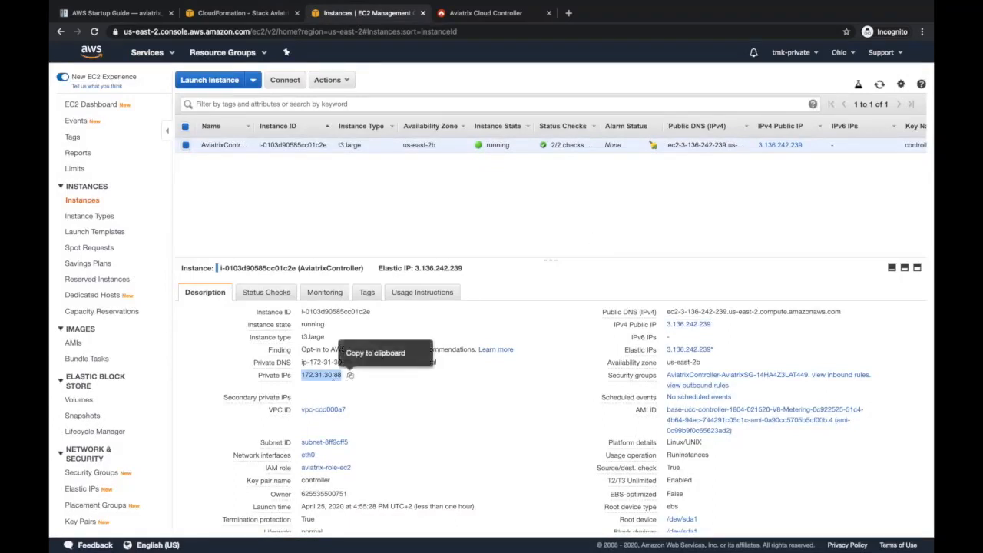
click(487, 16)
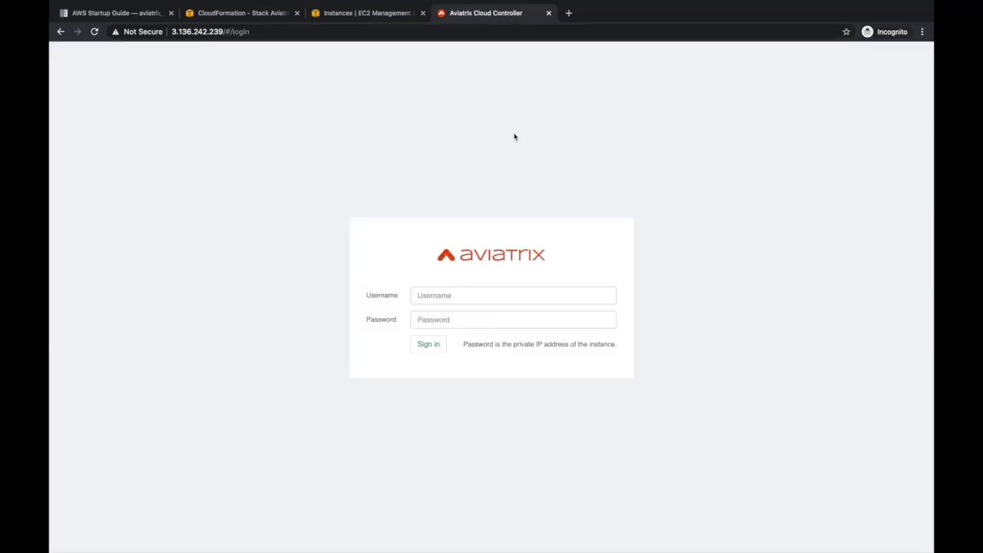
Sign in as admin using the instance's private IP as the password
click(464, 297)
text(admin)
key(Tab)
key(ctrl+v)
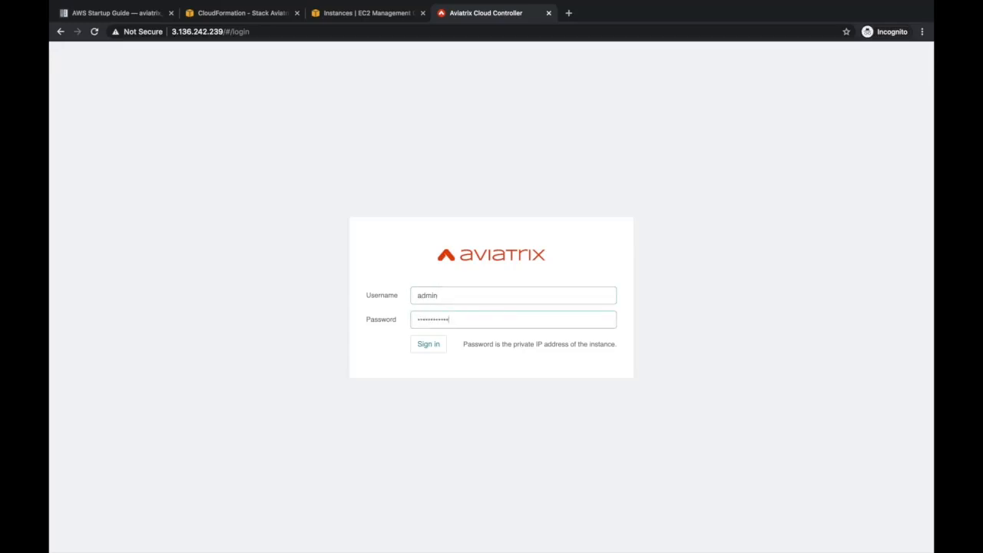
click(429, 345)
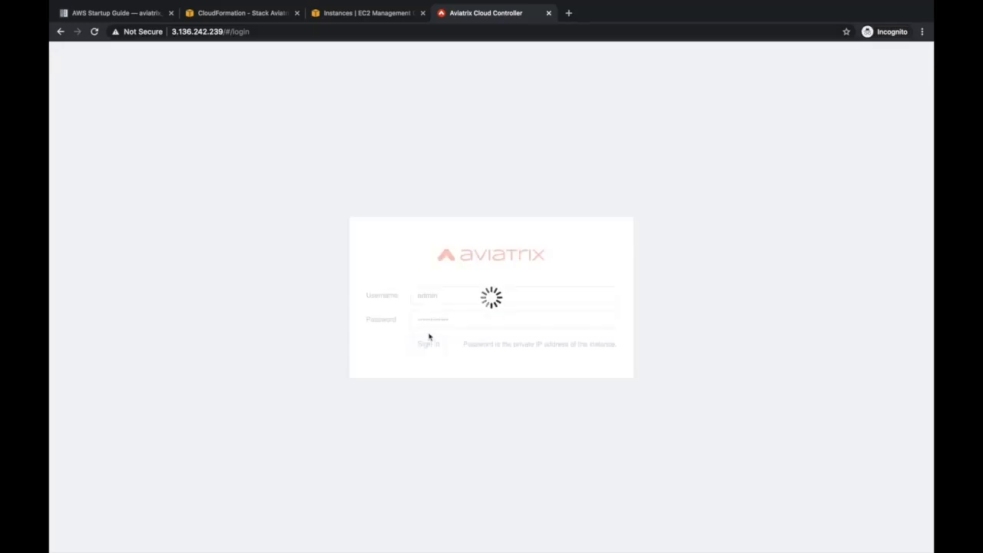
Enter and save the administrator's recovery e-mail address
click(472, 298)
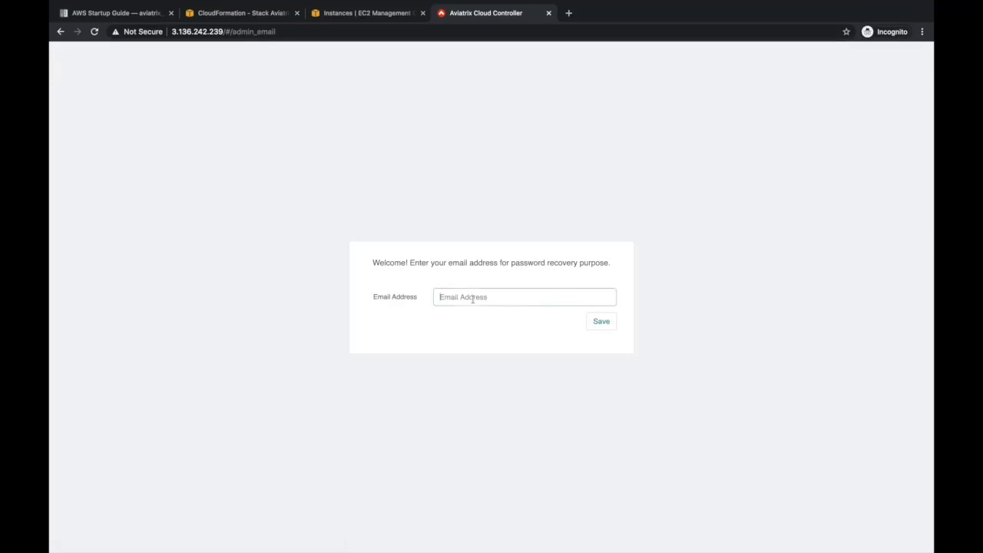
click(596, 324)
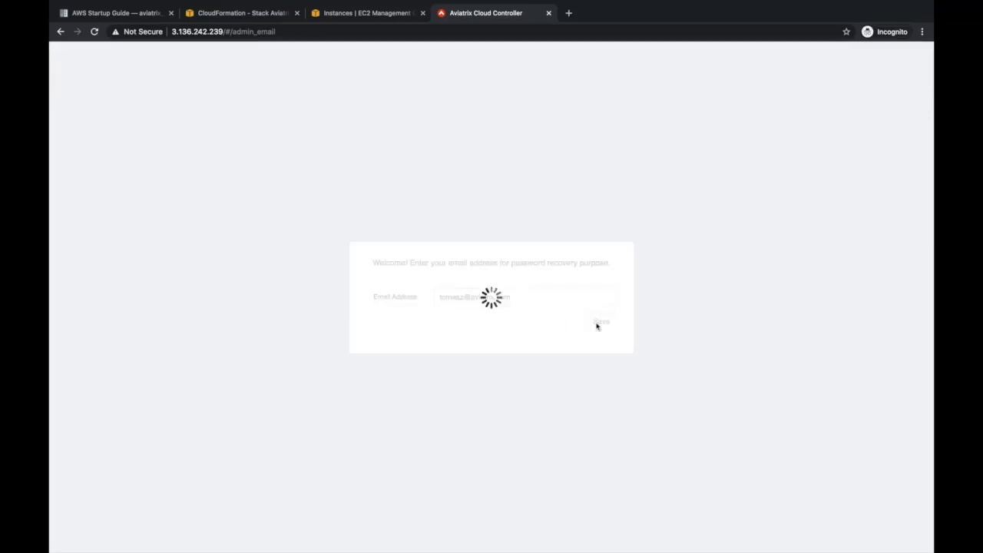
Change the admin password, using the private IP as the current password
click(518, 279)
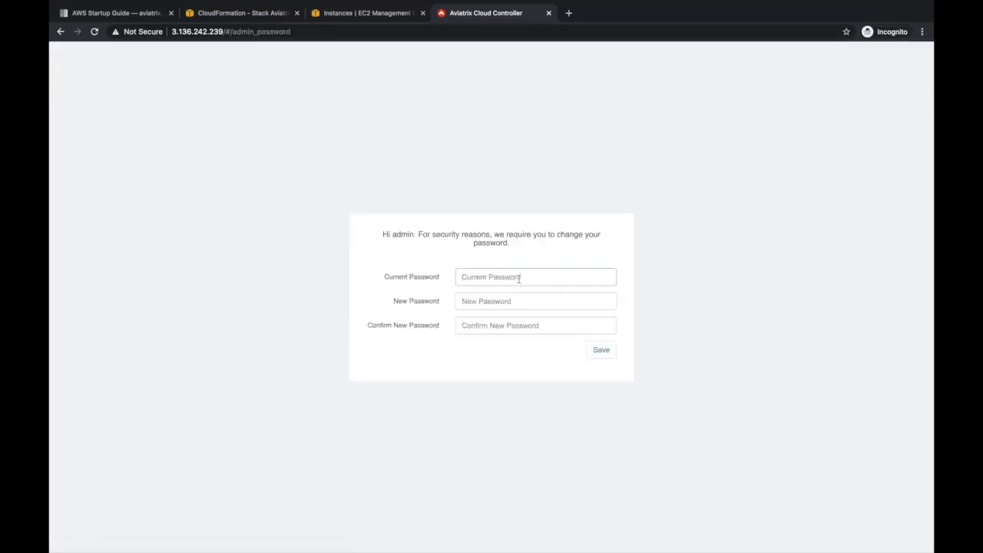
key(super+v)
key(Tab)
text(a)
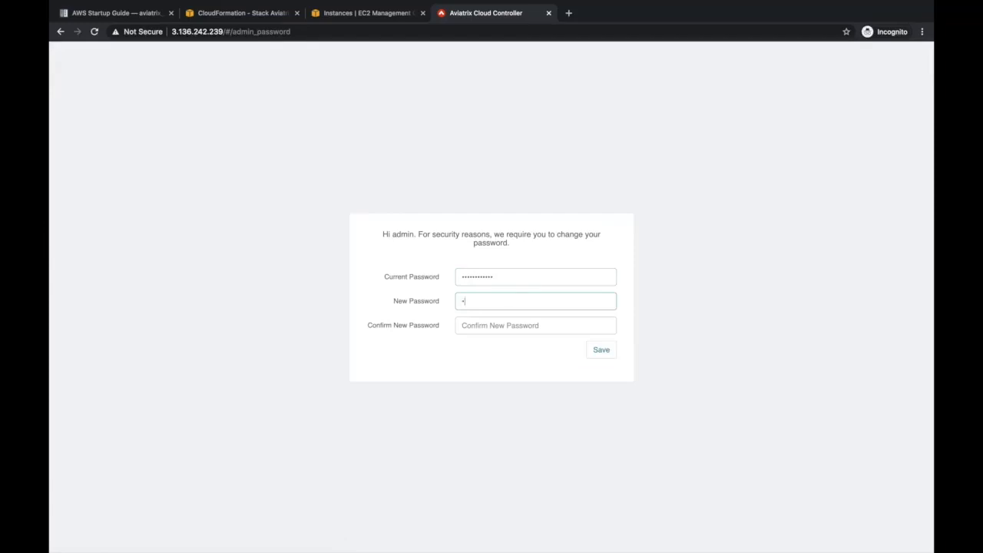
key(Tab)
text(a)
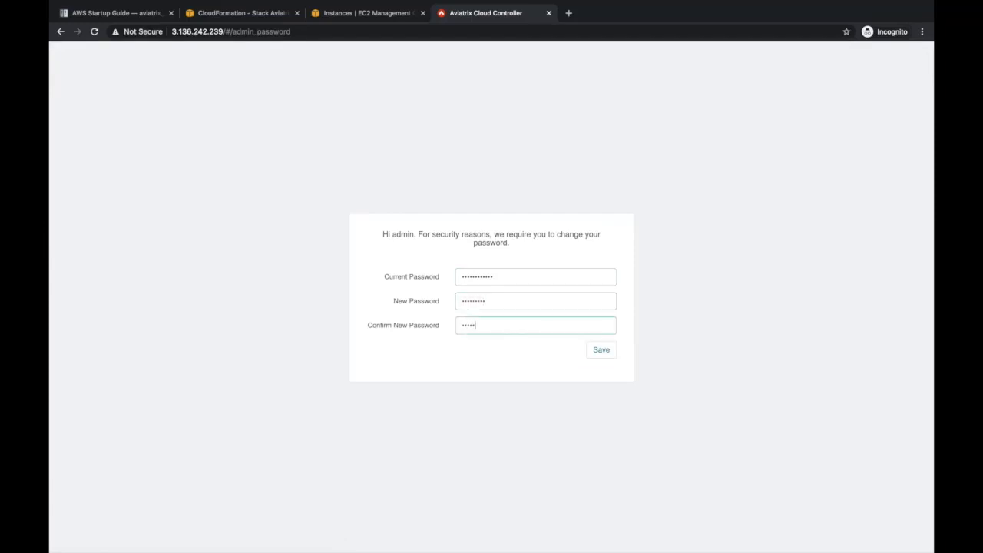
click(601, 350)
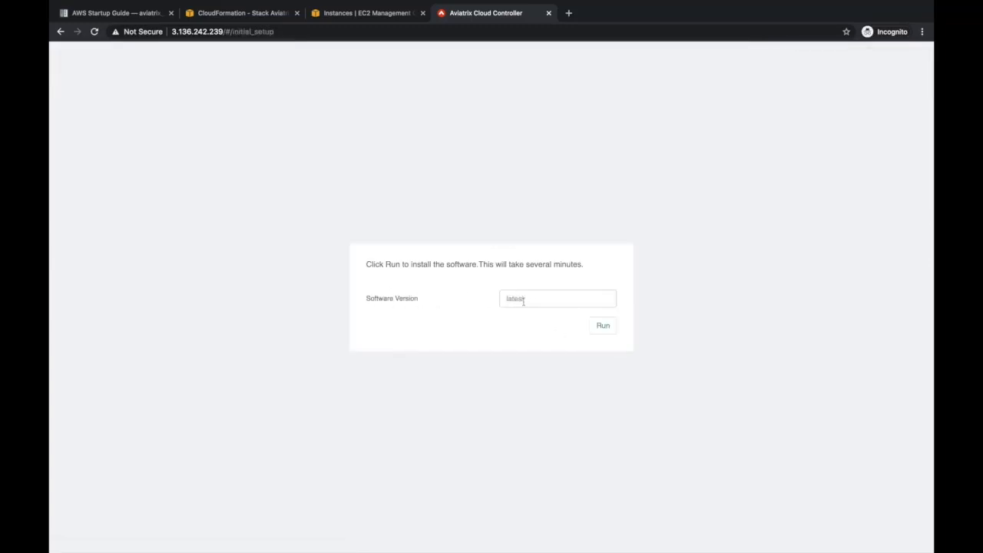
Run the installation of the latest controller software version
click(535, 302)
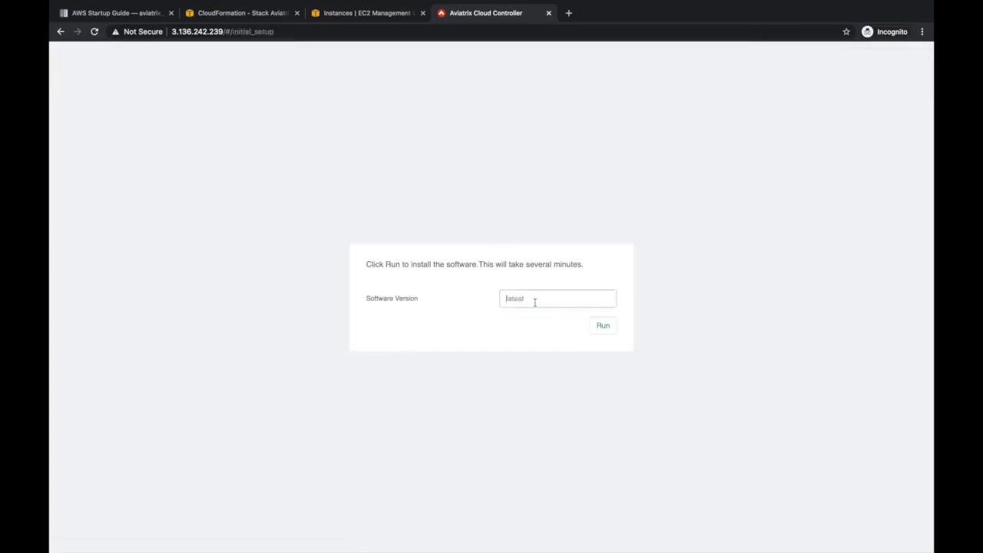
click(603, 328)
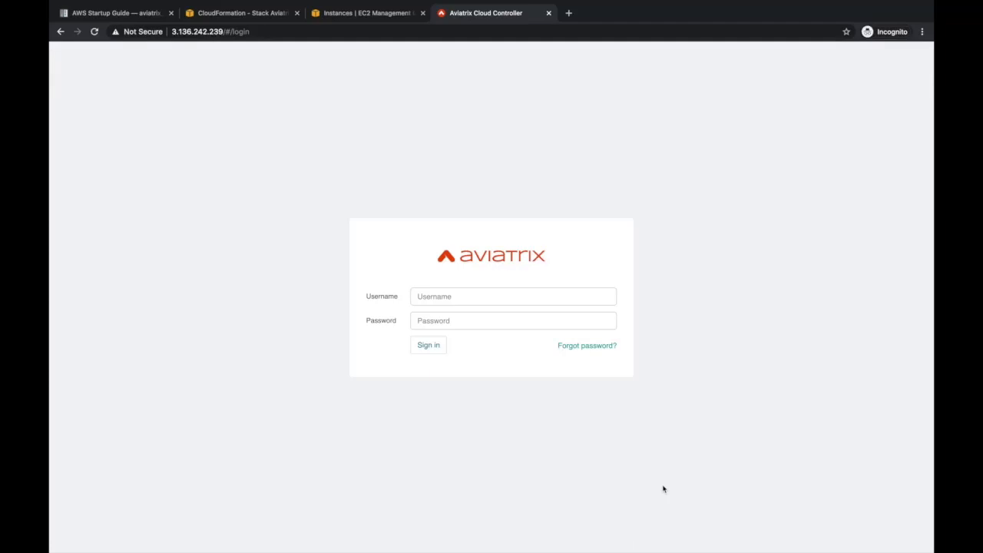
Sign back in as admin with the new password and choose AWS for onboarding
click(492, 296)
text(admin)
key(Tab)
text(*)
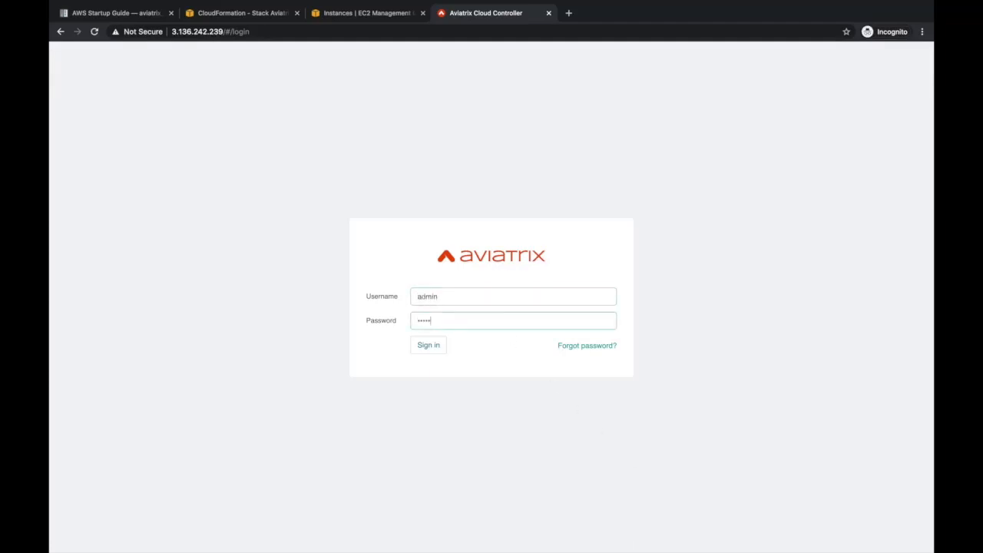
key(Return)
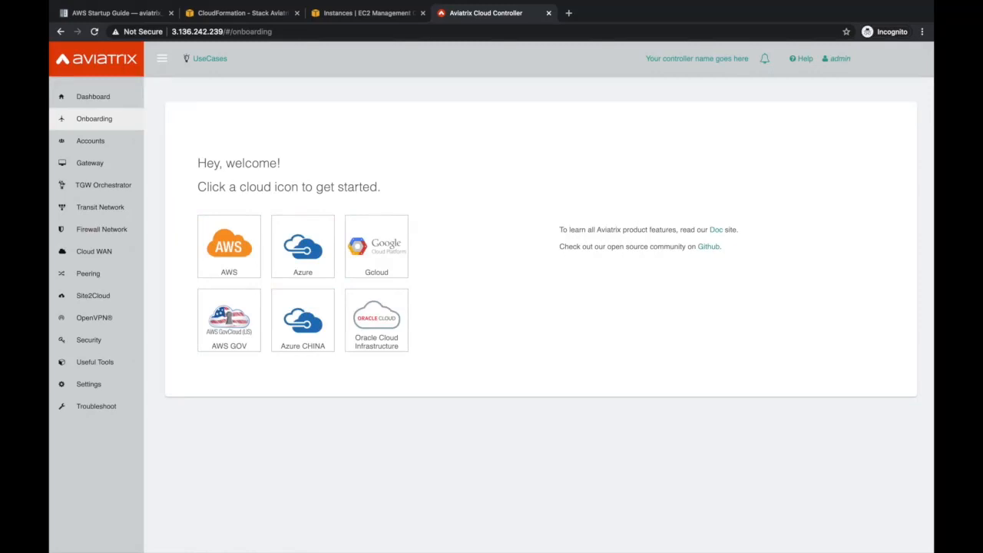
click(222, 241)
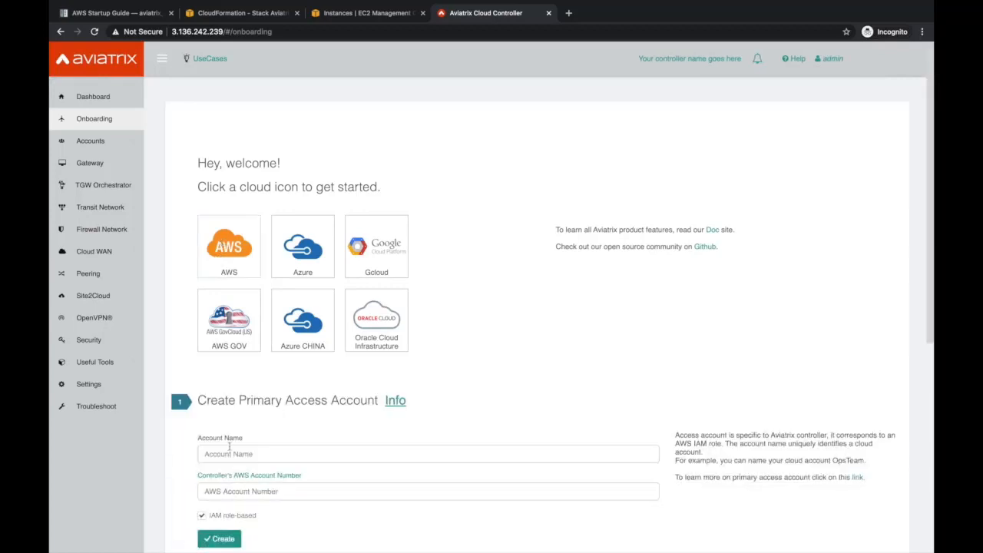
Open AWS Account Settings from the EC2 console's account menu to find the account number
click(358, 14)
click(791, 53)
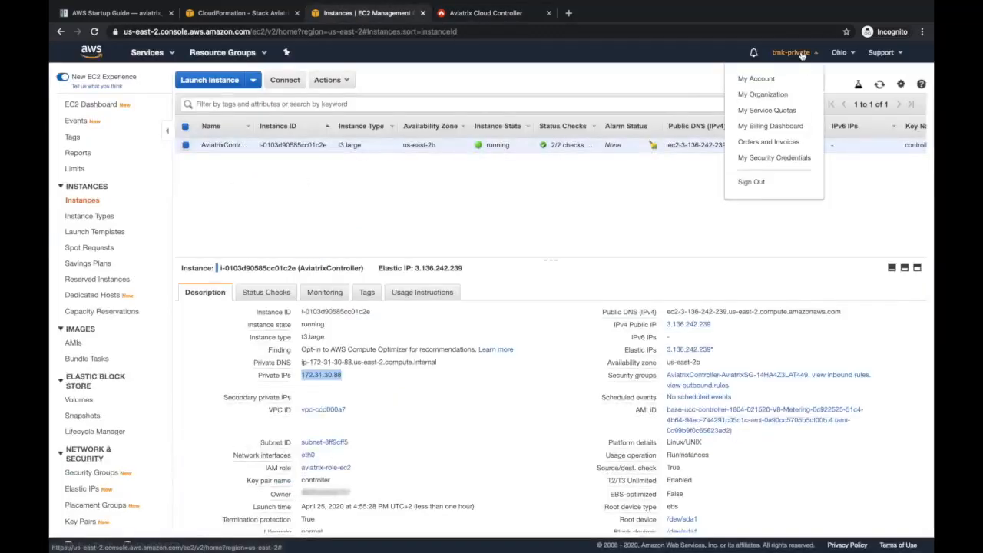
click(760, 80)
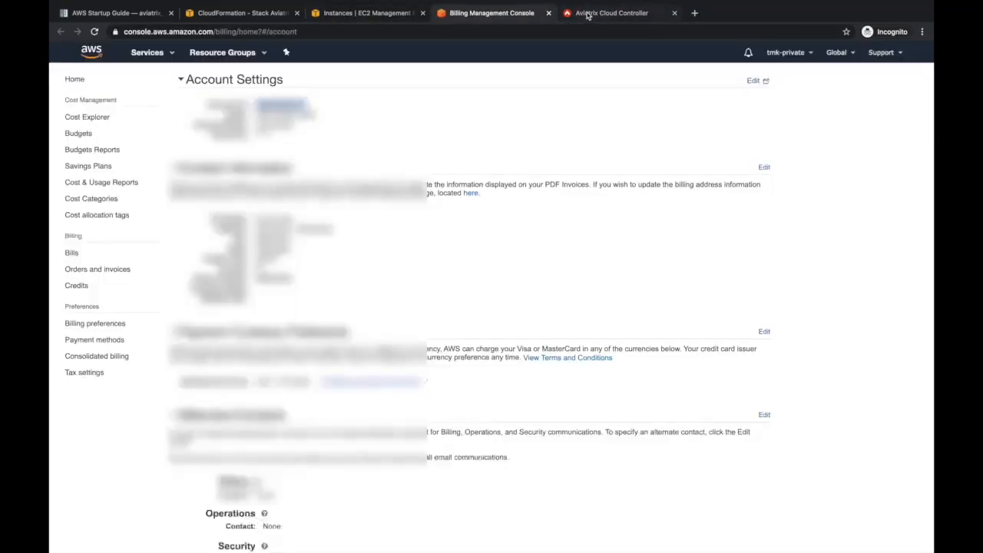
click(588, 15)
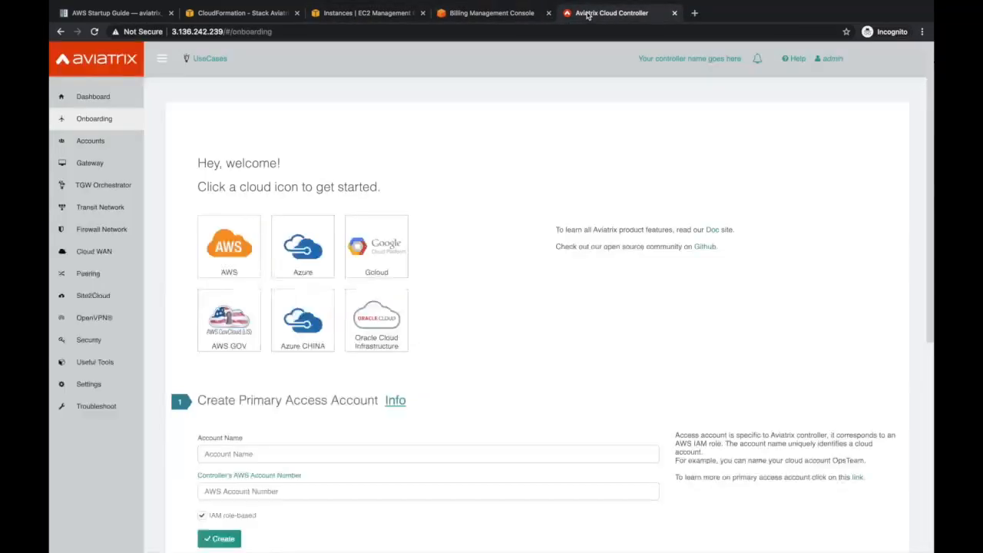
Create the AWS-Account access account with the pasted AWS account number, then view the Access Accounts list
click(234, 455)
text(AWS-Account)
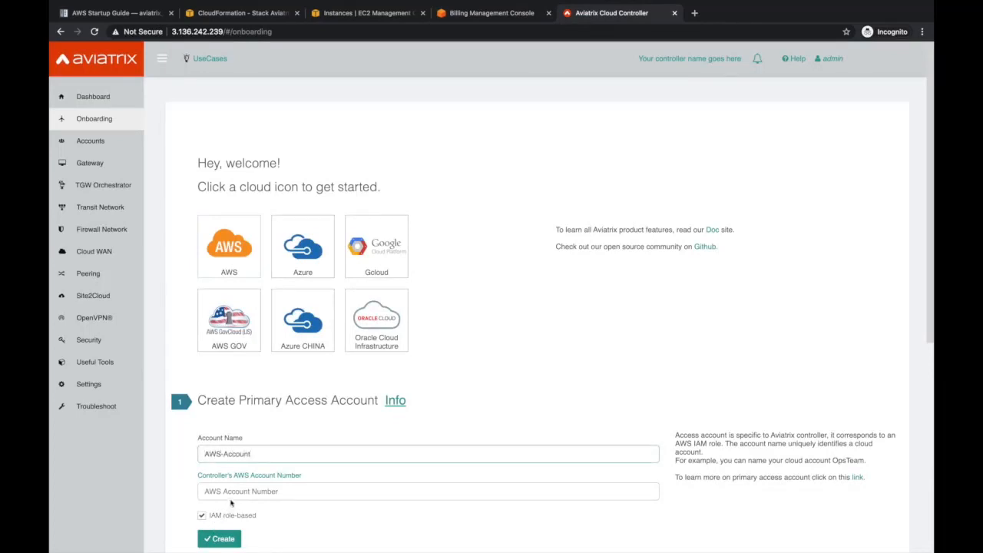
click(216, 492)
key(ctrl+v)
scroll(178, 468, down, 1)
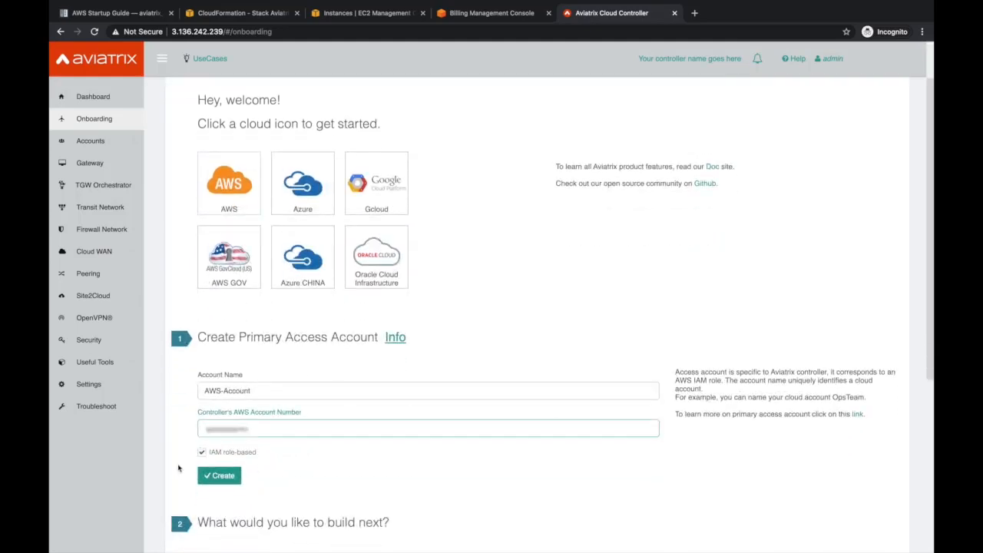
click(228, 476)
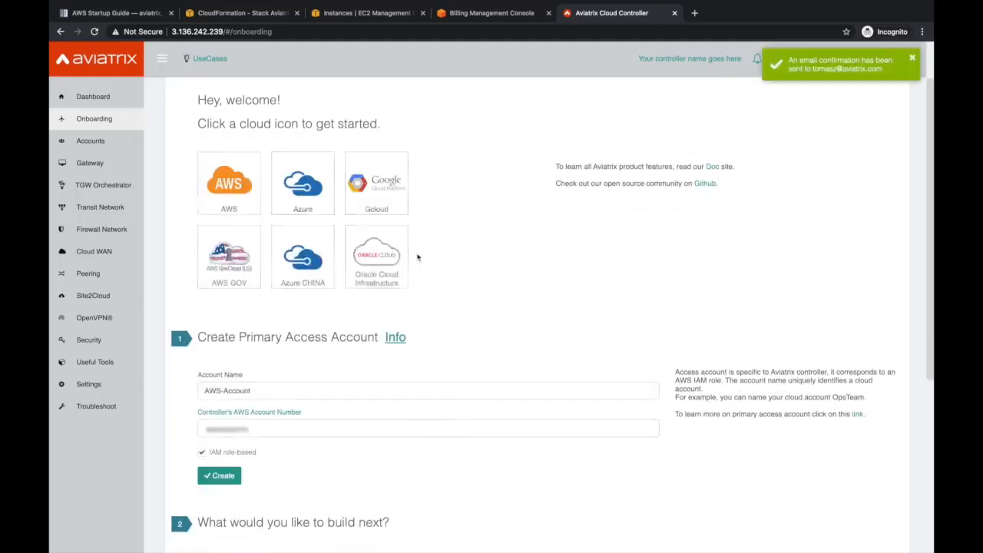
click(94, 142)
click(112, 159)
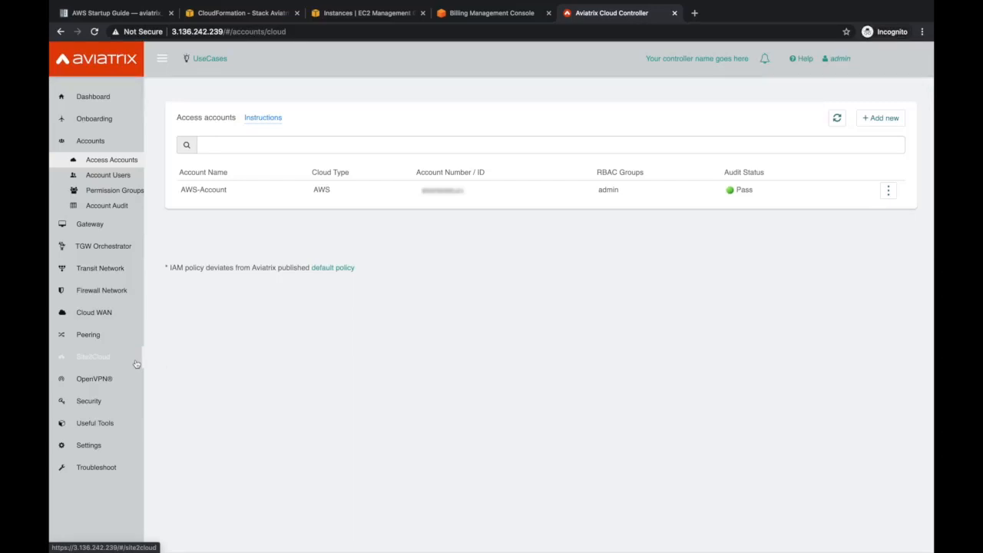
Create non-transit VPC test-vpc in Frankfurt (eu-central-1) with CIDR 10.0.0.0/24, then return to EC2
click(96, 424)
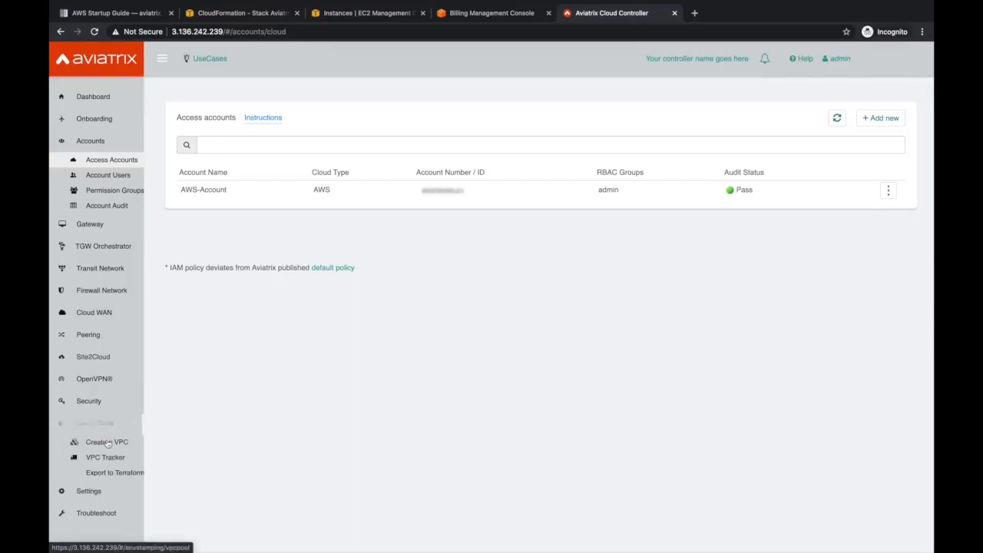
click(108, 444)
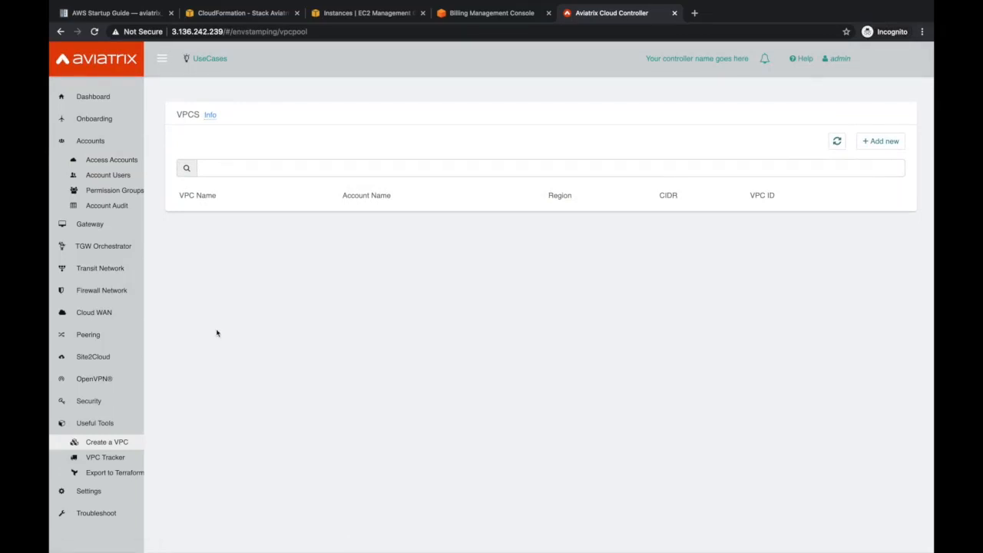
click(890, 144)
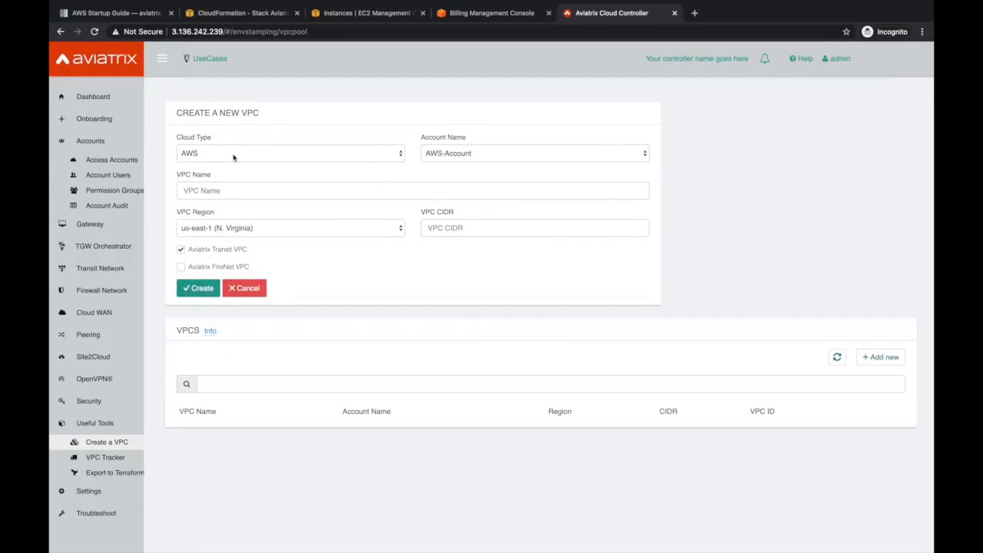
click(242, 195)
text(test-vpc)
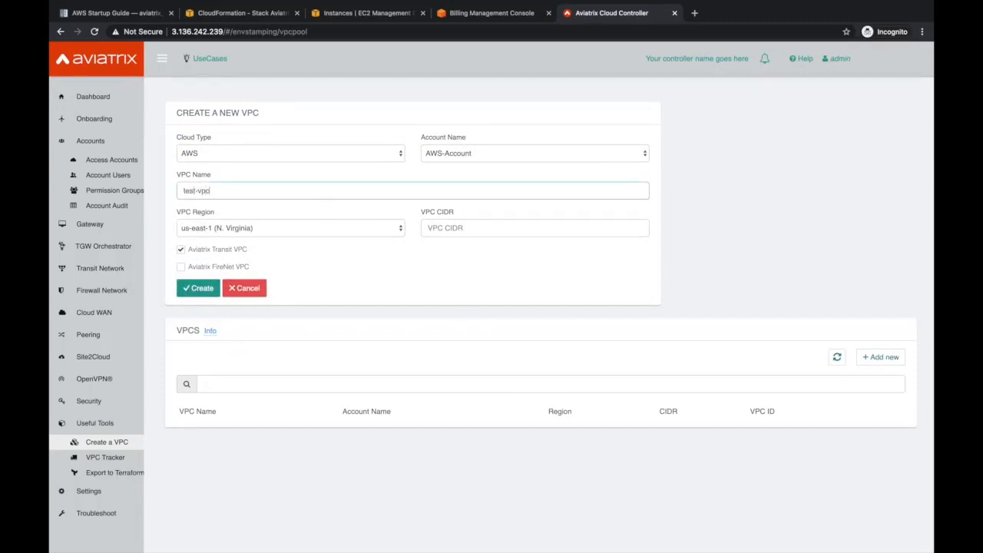
click(238, 228)
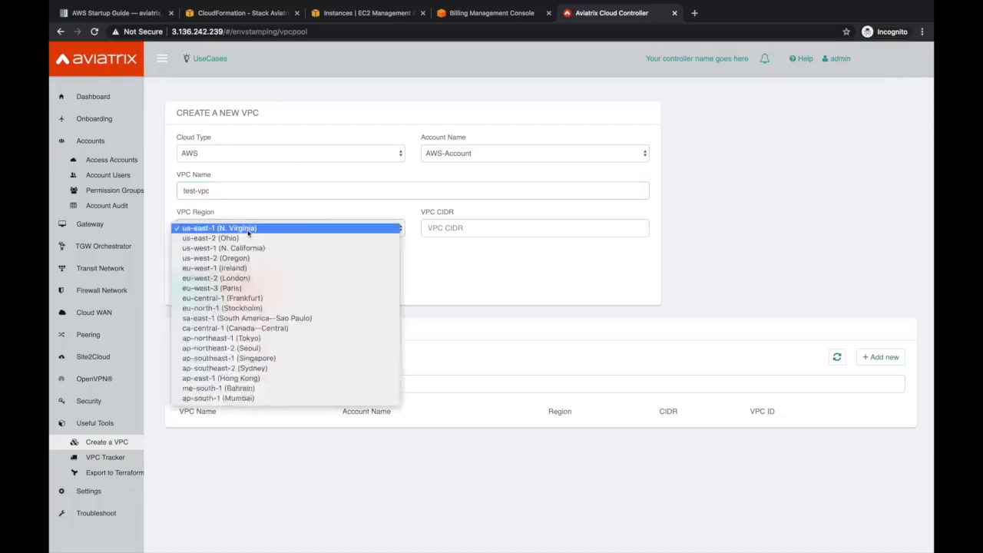
click(253, 298)
click(466, 228)
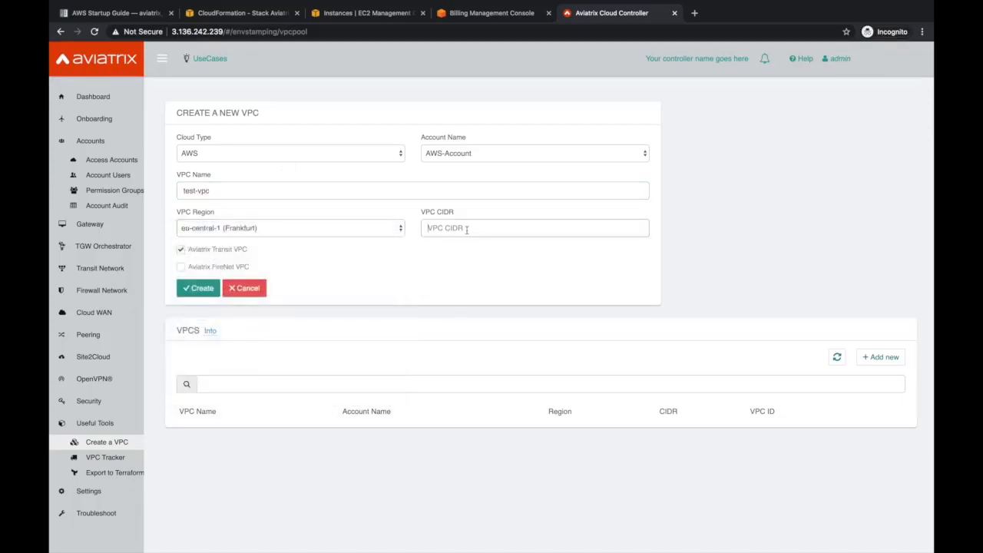
text(10.0.0.0/24)
click(181, 250)
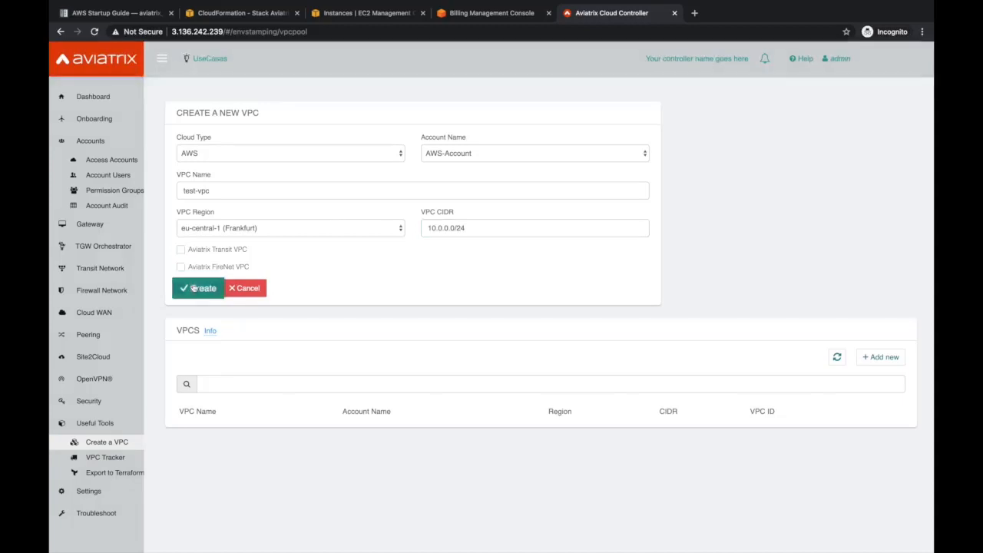
click(193, 287)
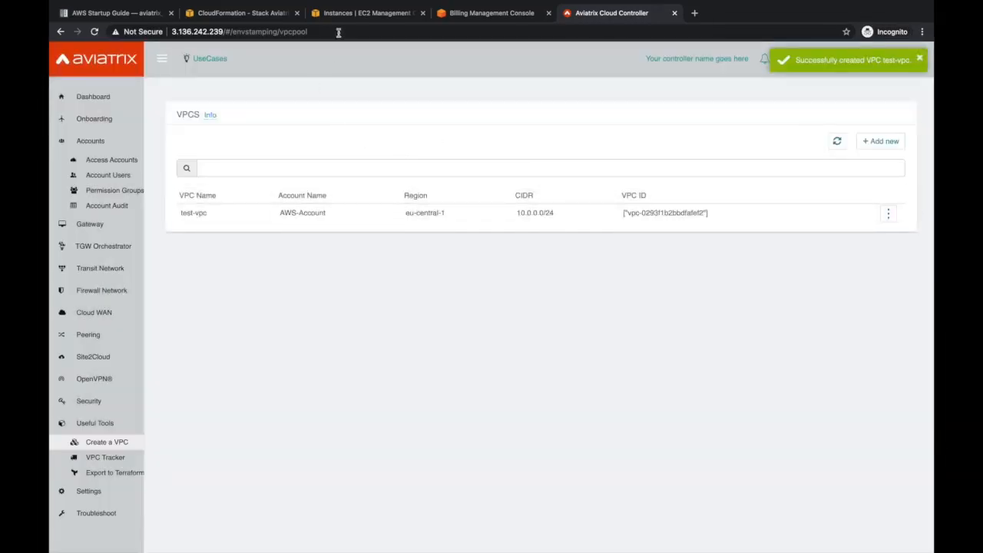
click(367, 14)
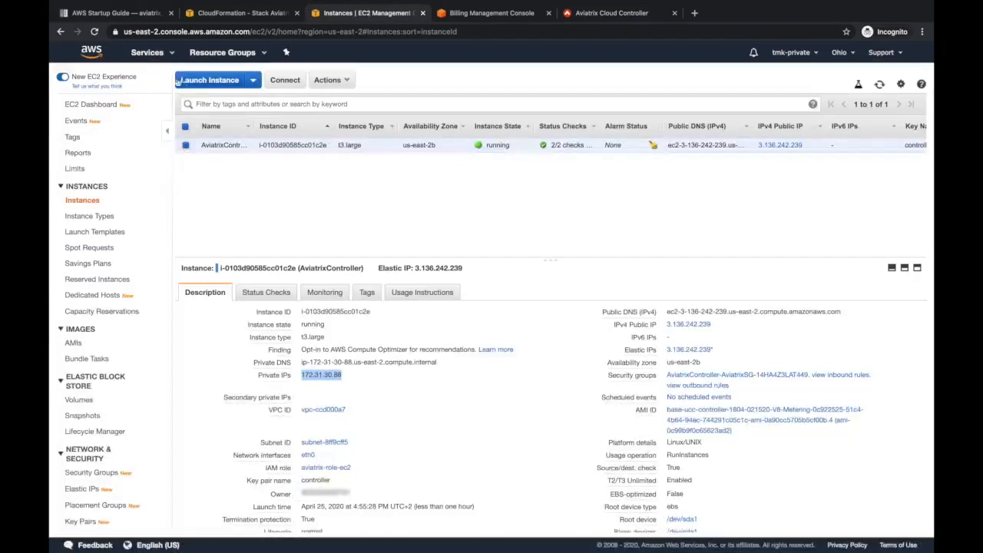
Open the AWS VPC console in the Frankfurt region to check for test-vpc
click(149, 53)
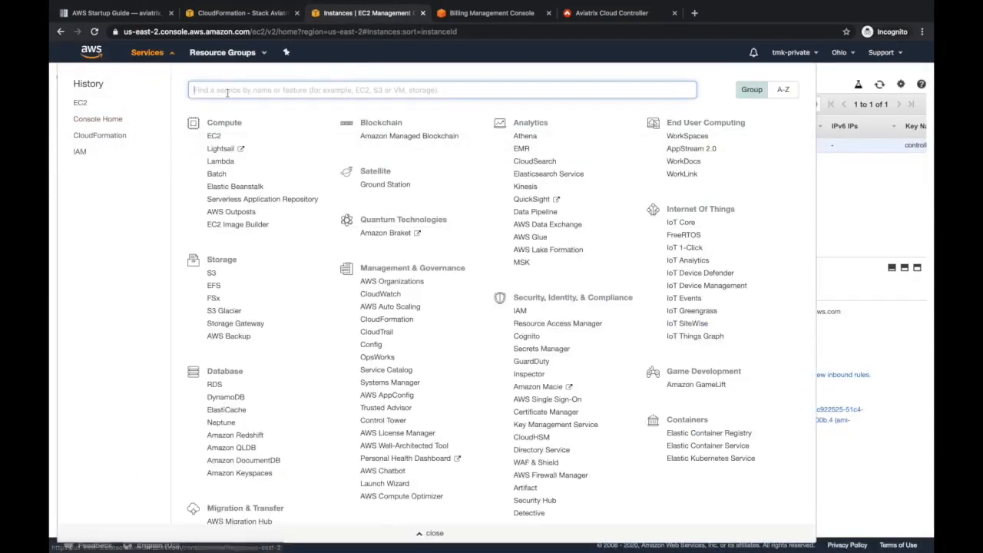
text(vpc)
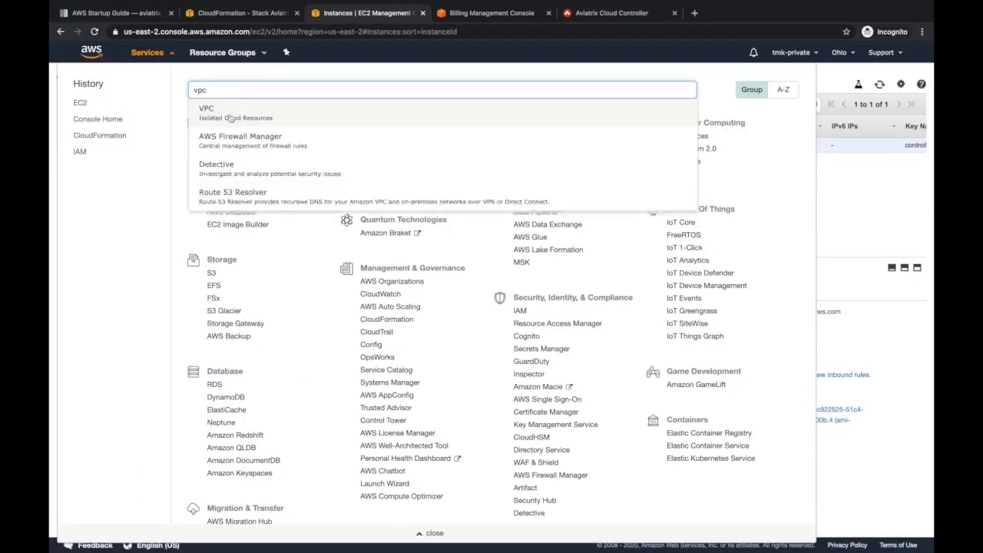
click(231, 115)
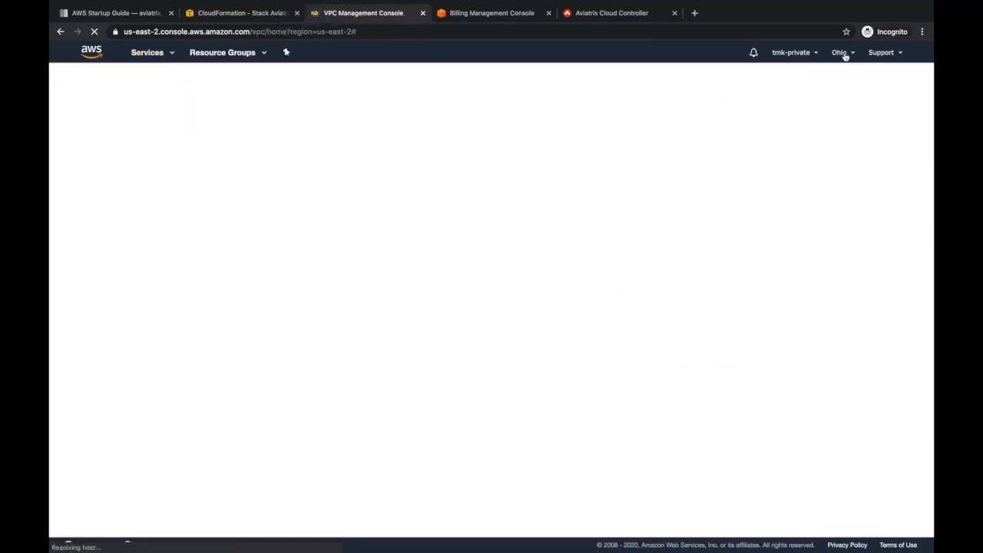
click(843, 54)
click(743, 302)
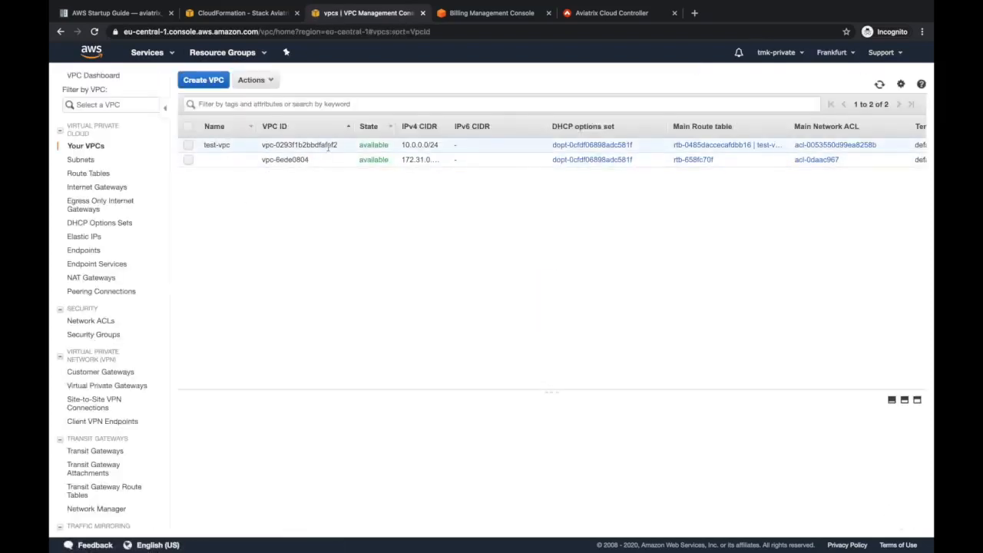
Go back to the Aviatrix controller and open its Dashboard
click(587, 15)
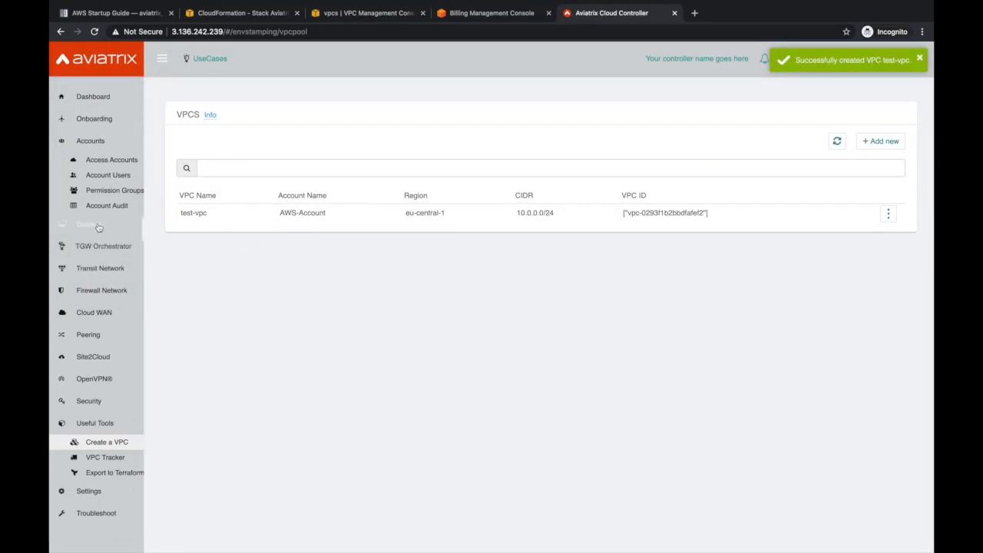
click(96, 144)
click(93, 97)
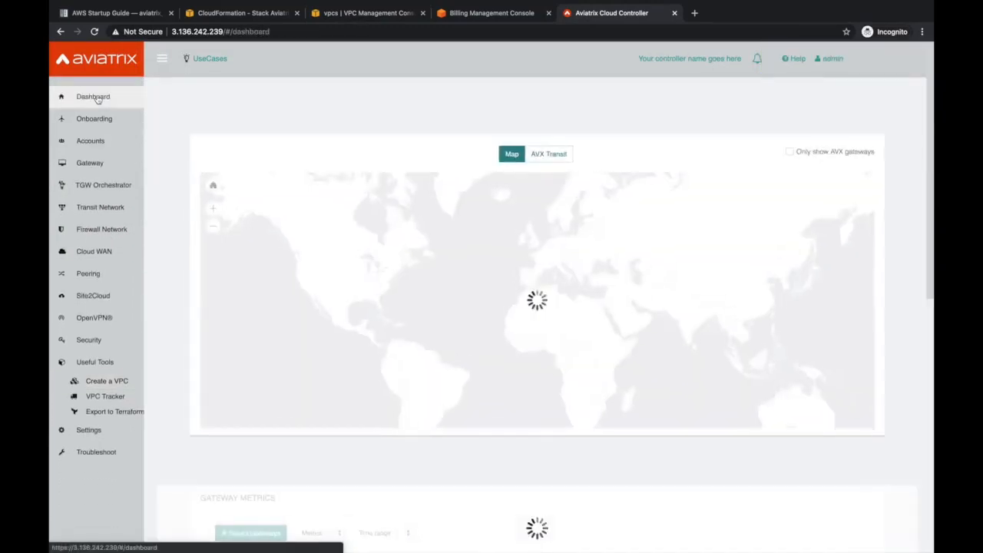